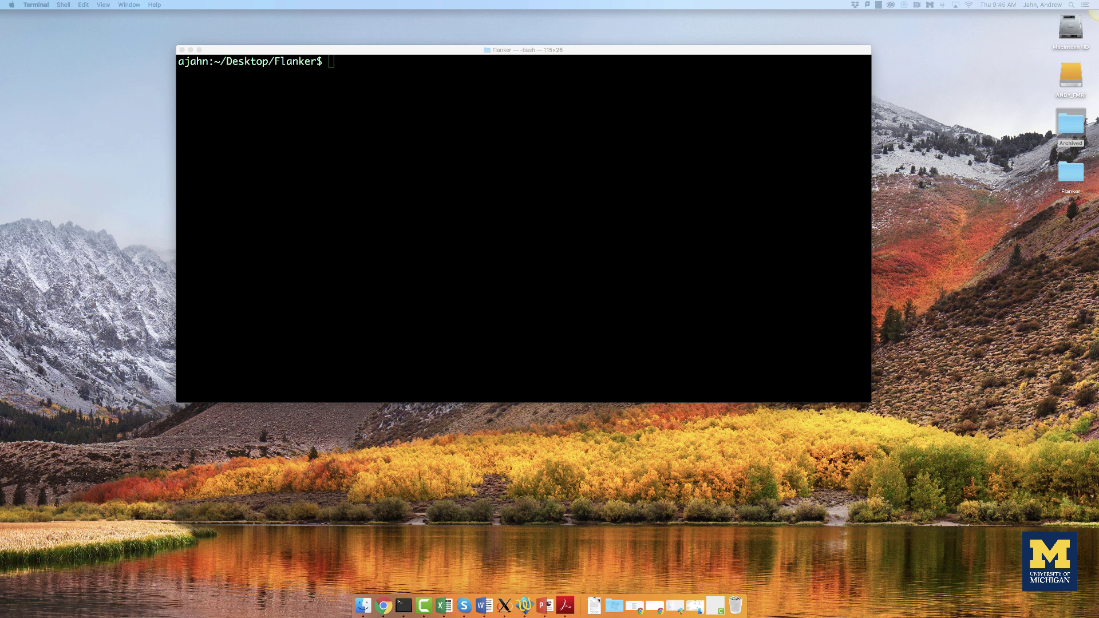
Run the uber_ttest.py command from the Terminal in the Flanker folder
click(418, 191)
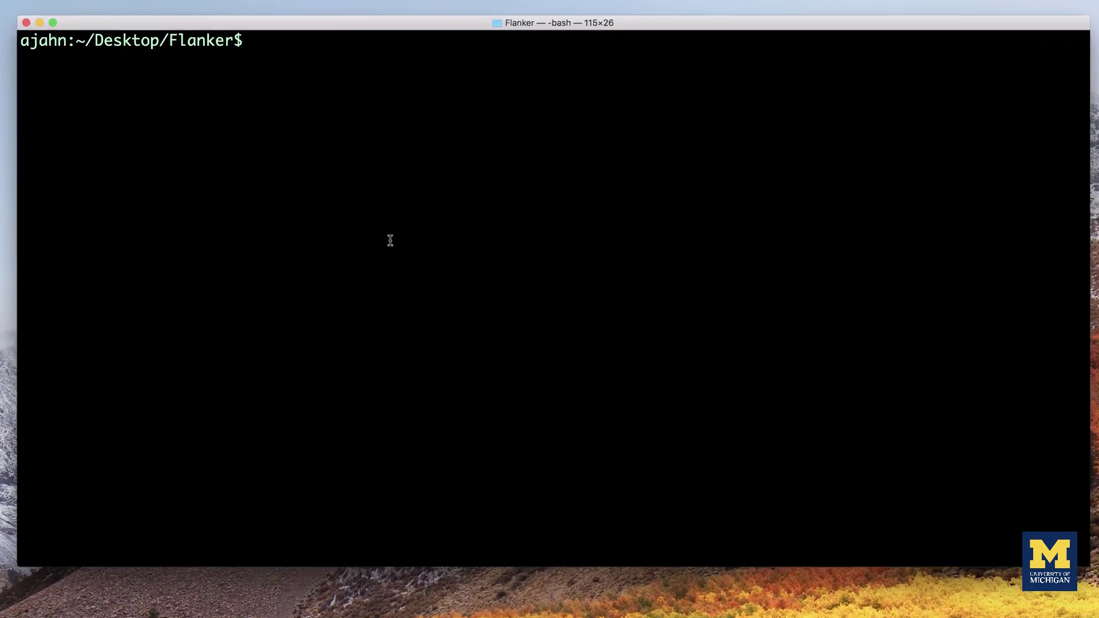
text(uber_tte)
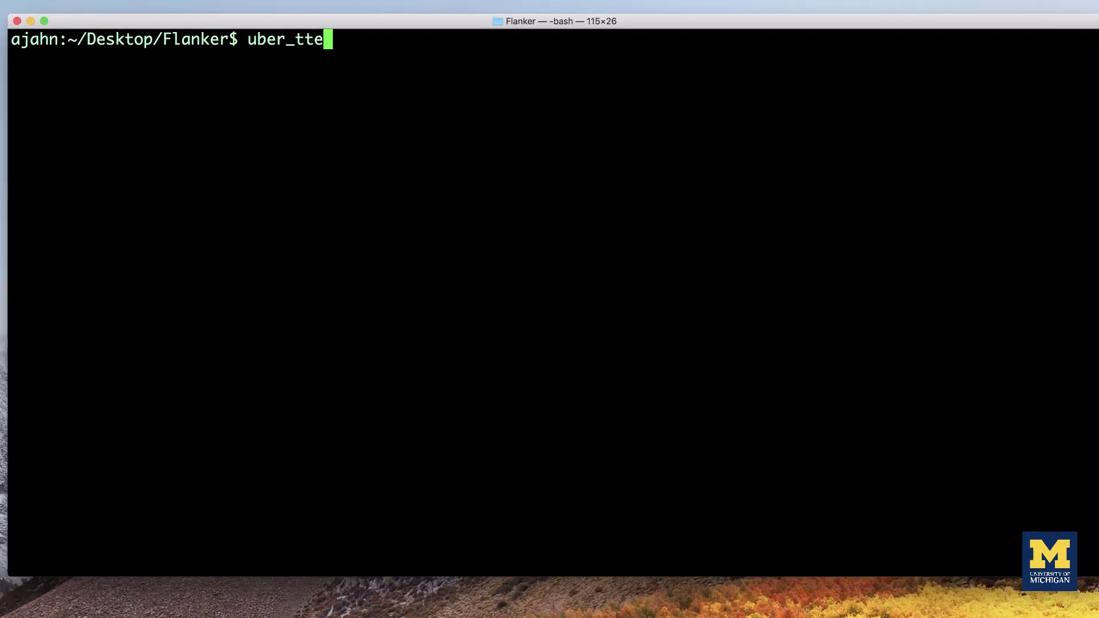
key(Tab)
key(Return)
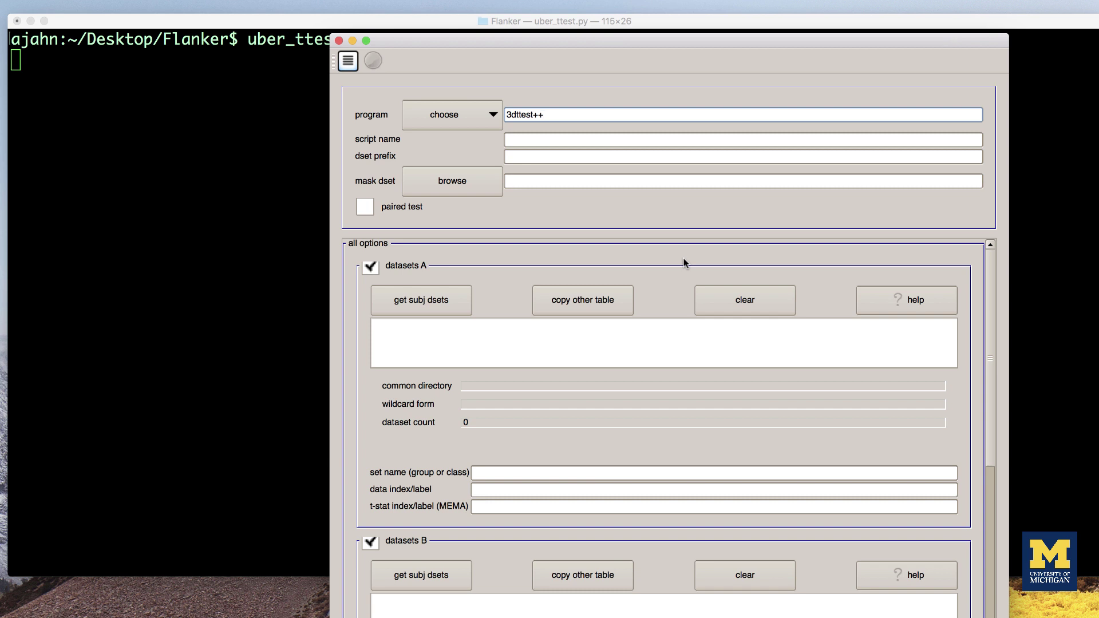
Keep 3dttest++ as the program and use Flanker_Inc-Con_ttest as script name and dataset prefix
click(482, 122)
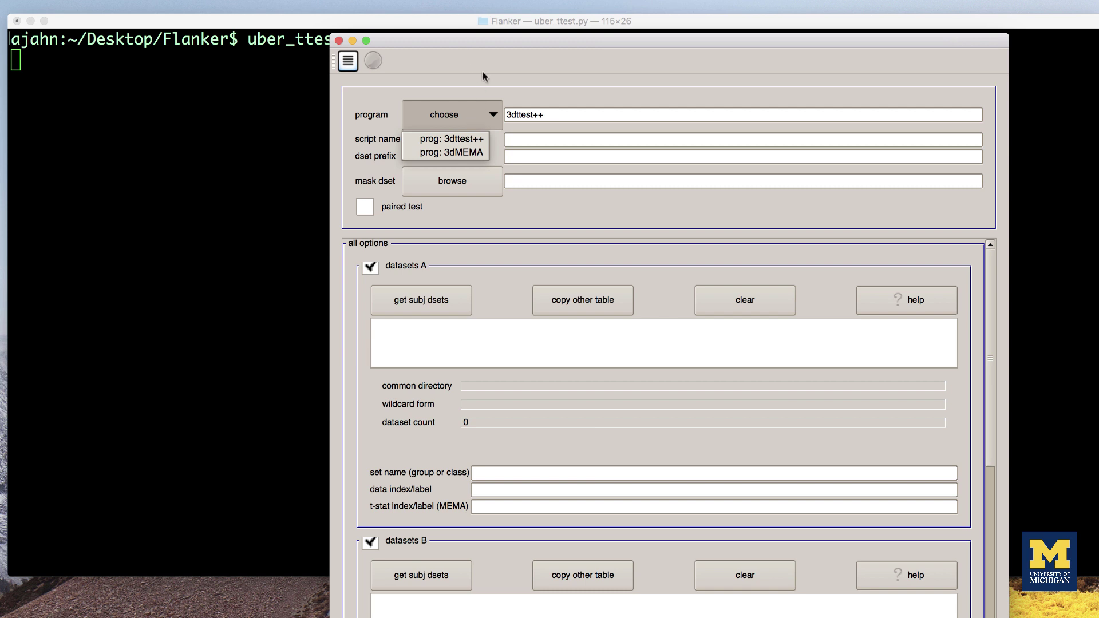
click(525, 67)
click(539, 135)
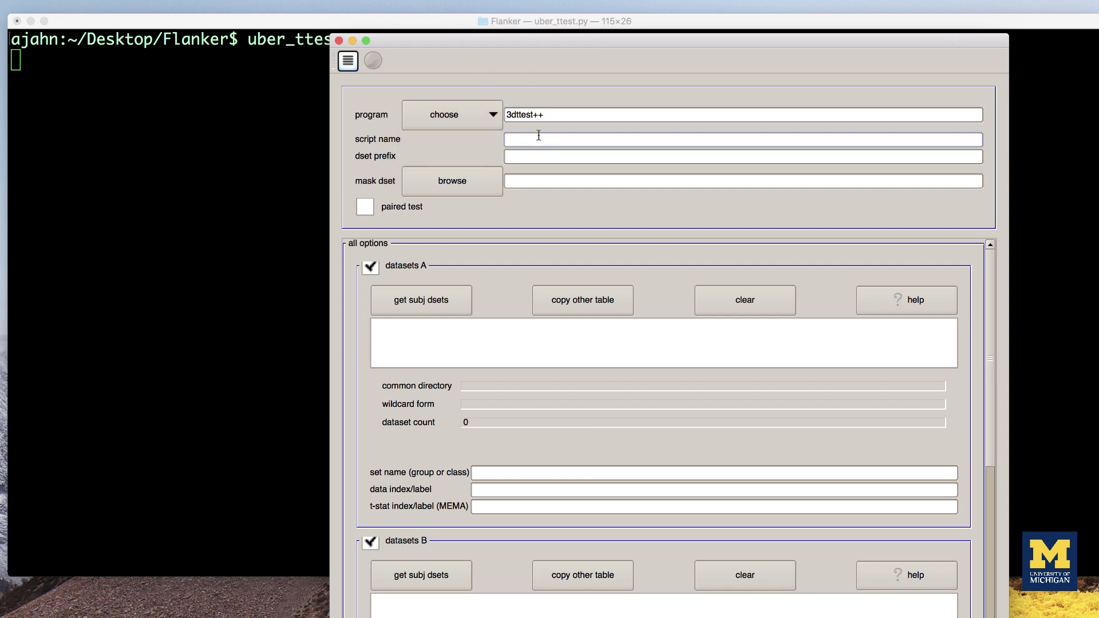
text(Flanker_Inc-Con_ttest)
key(Tab)
text(Flanker)
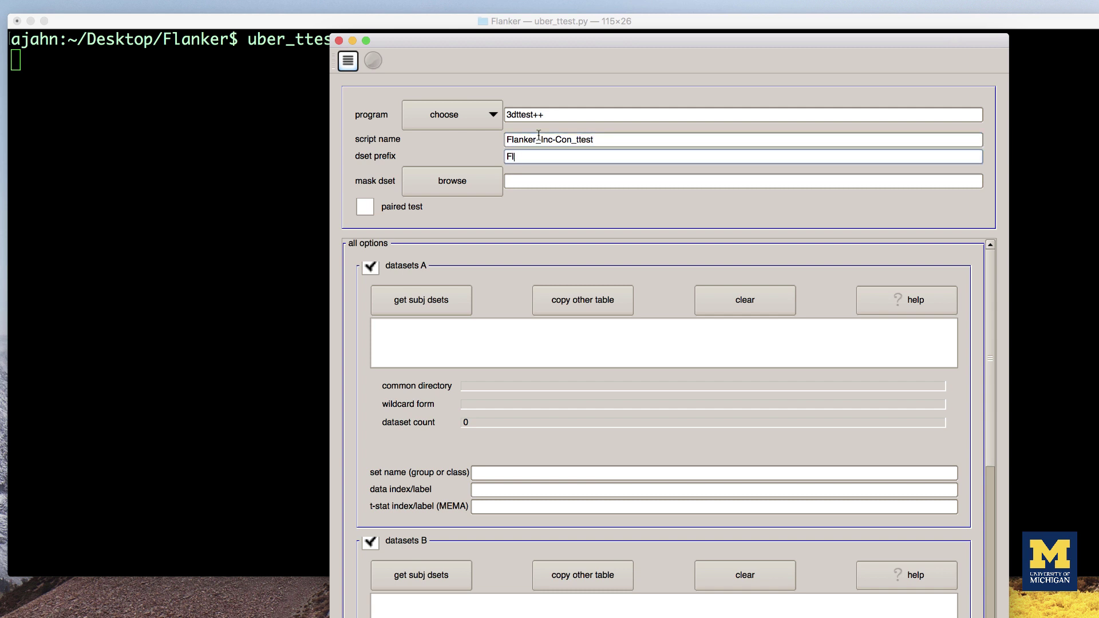
text(_Inc-Con_ttest)
Choose mask_group+tlrc.HEAD in sub-08/sub-08.results as the mask dataset
click(458, 185)
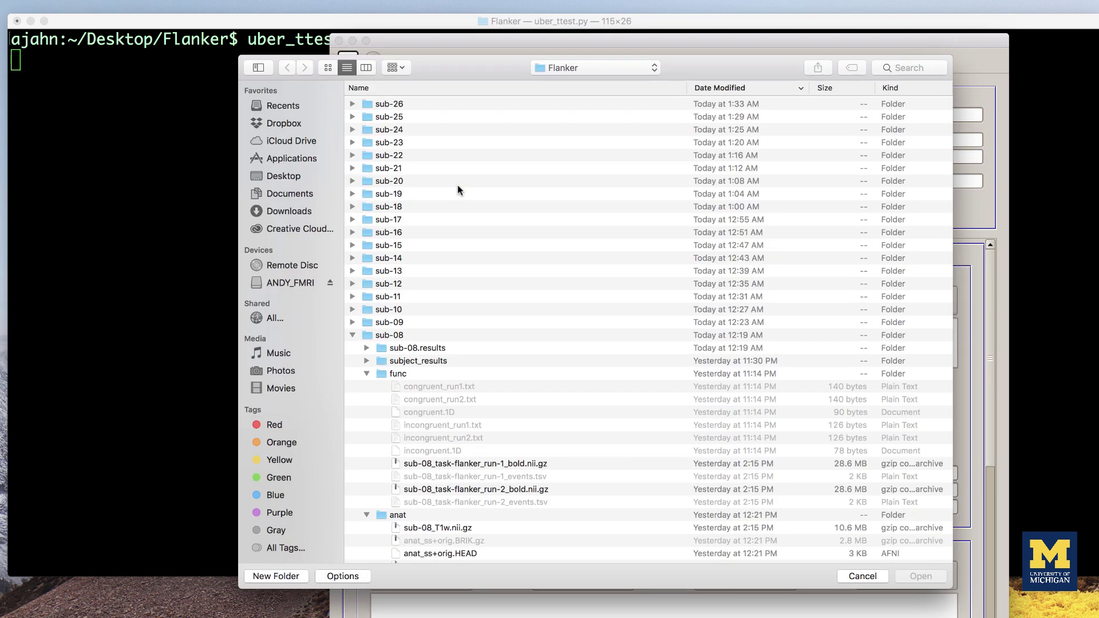
click(367, 348)
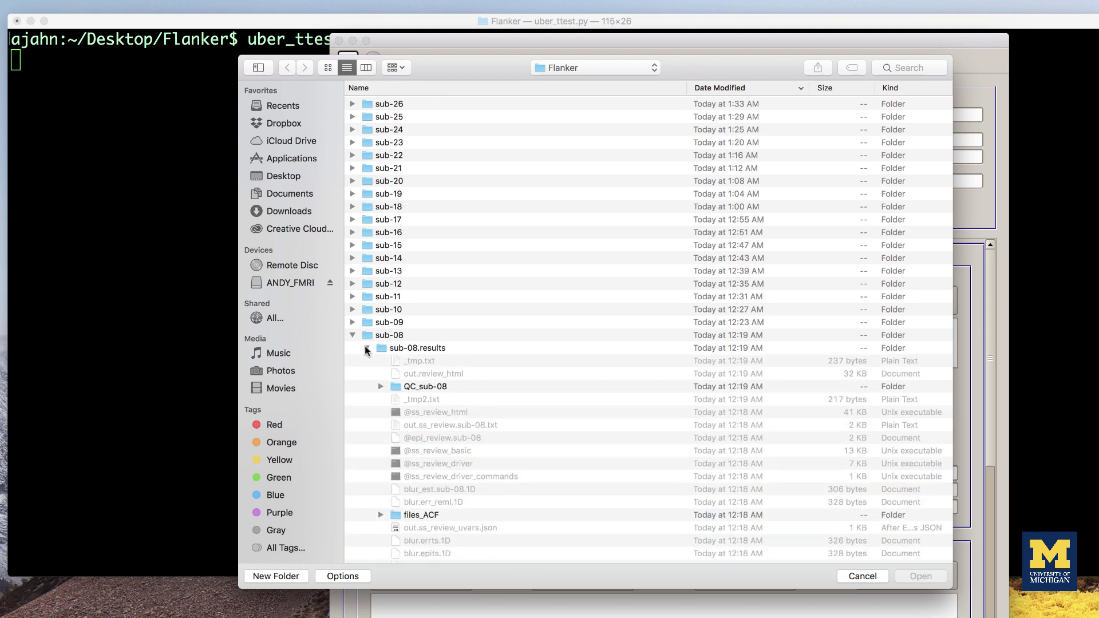
scroll(420, 370, down, 8)
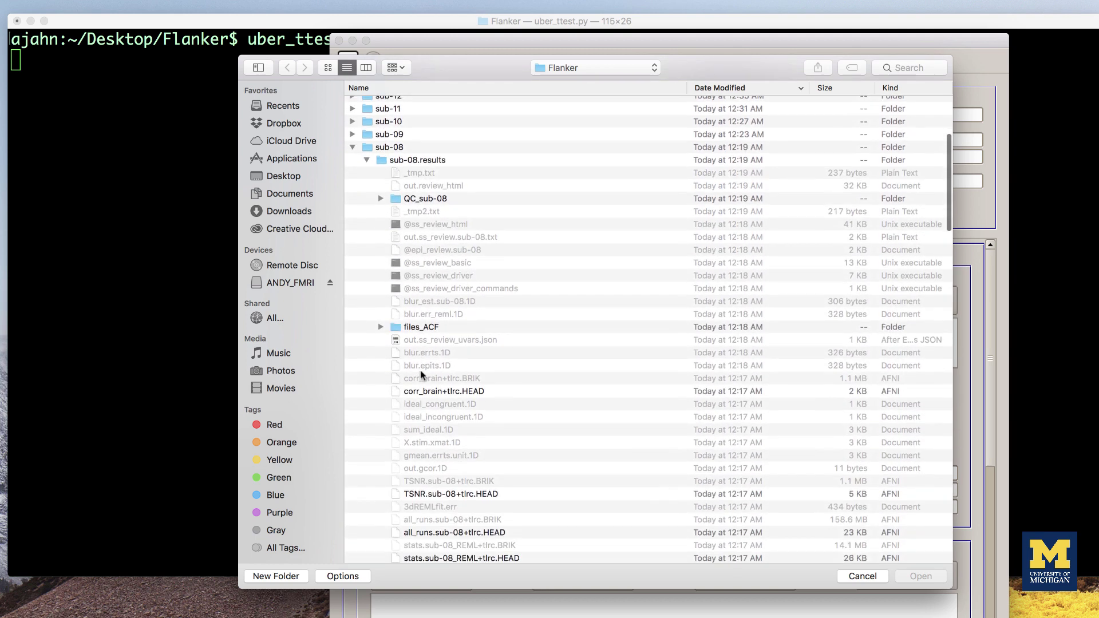
scroll(420, 370, down, 15)
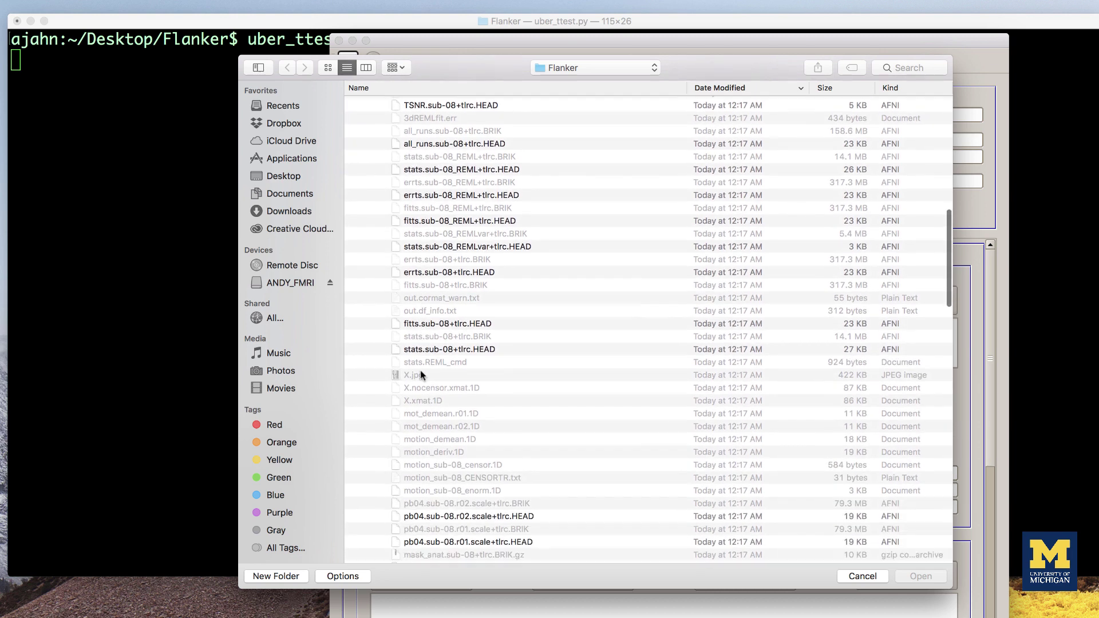
scroll(421, 370, down, 6)
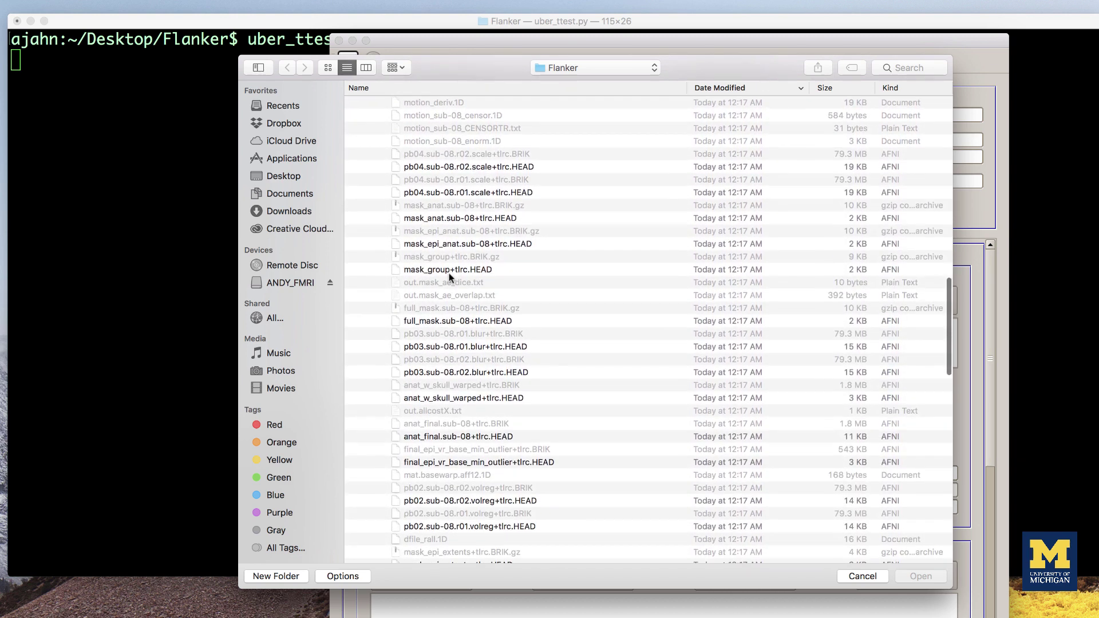
double_click(449, 265)
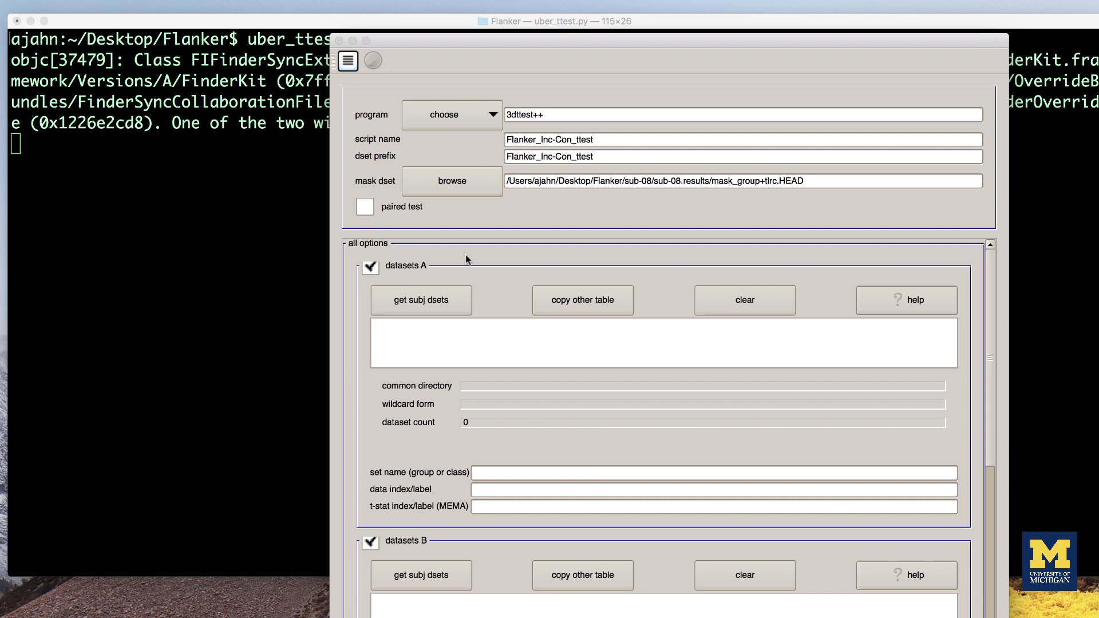
Pick stats.sub-08+tlrc.HEAD as the representative subject dataset for datasets A
click(433, 300)
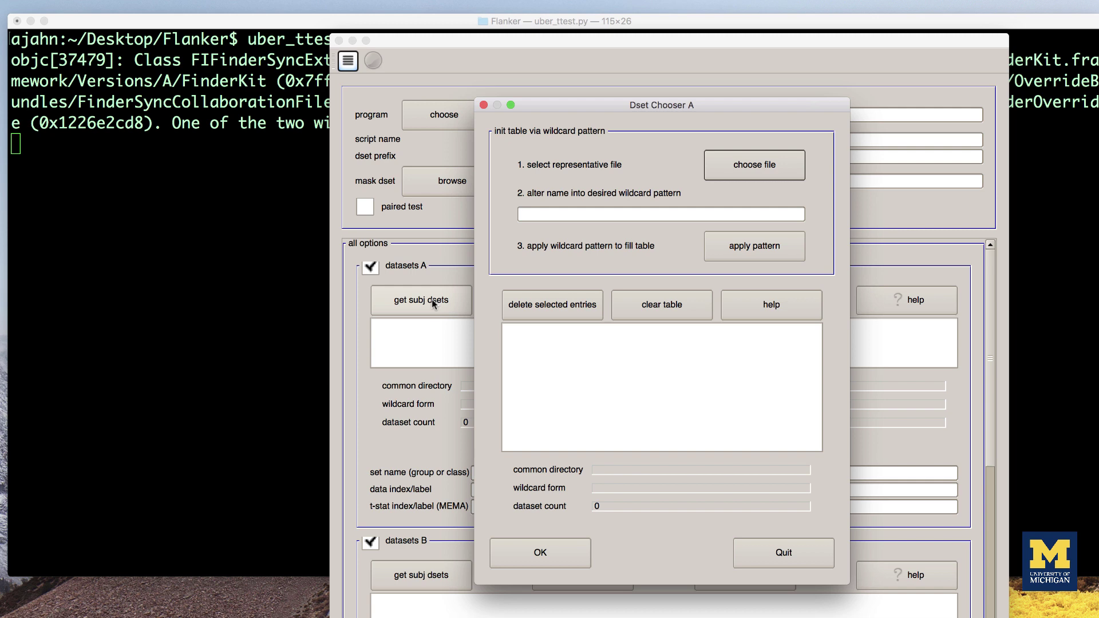
click(769, 167)
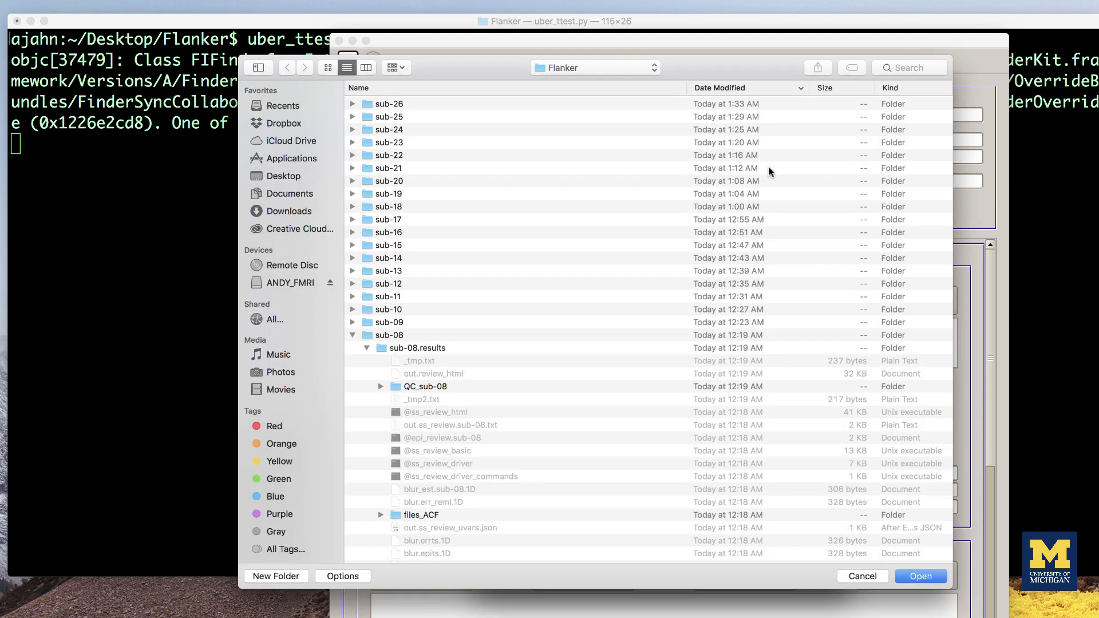
scroll(451, 360, down, 15)
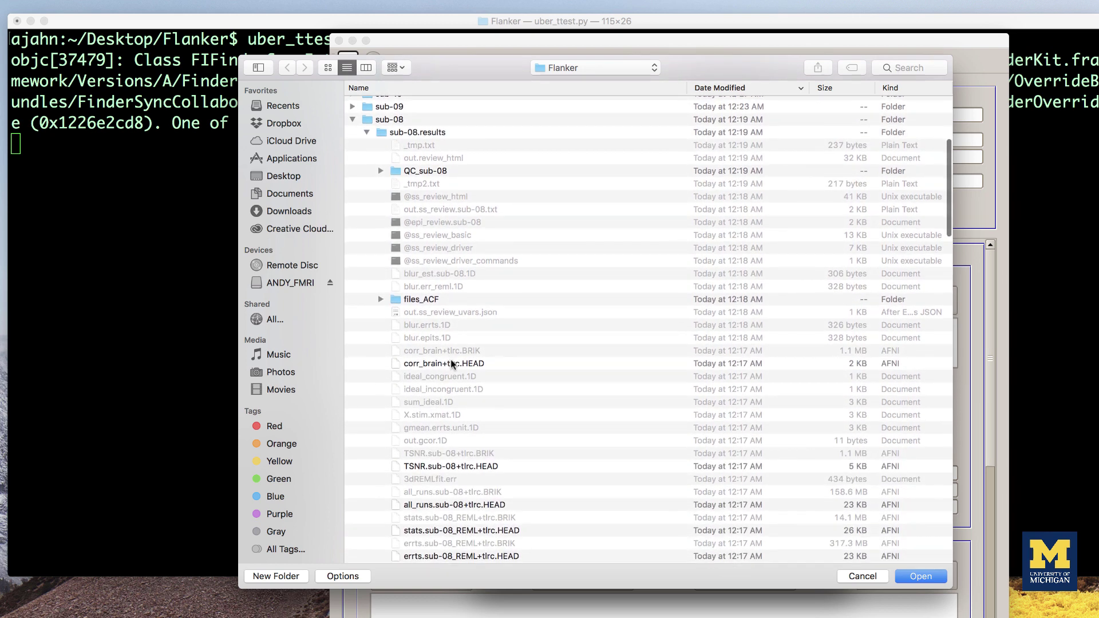
scroll(455, 367, down, 4)
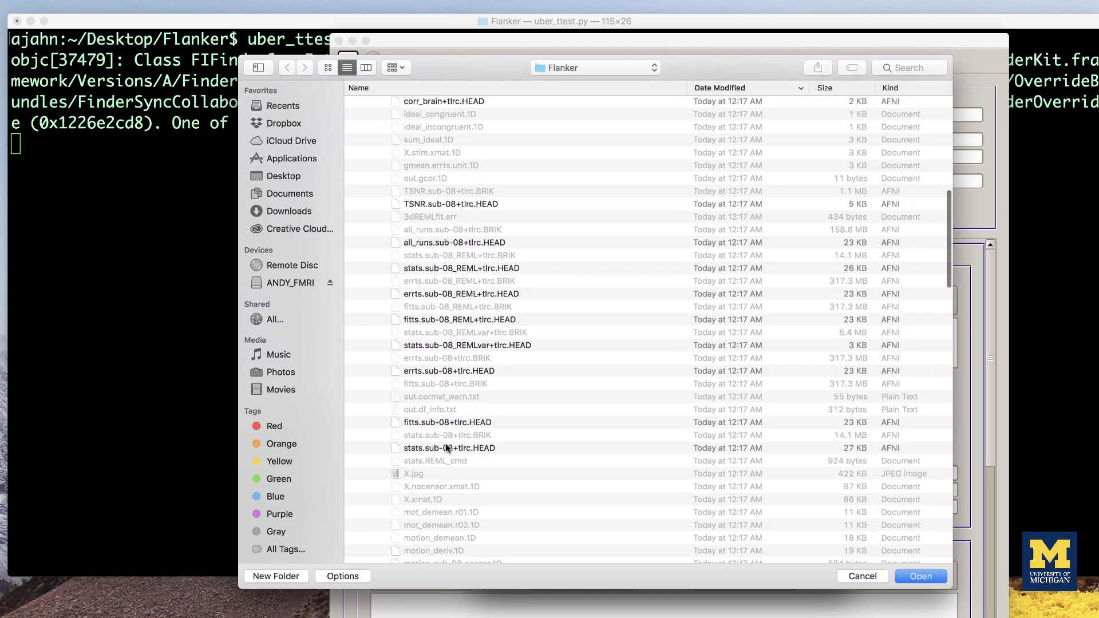
double_click(445, 445)
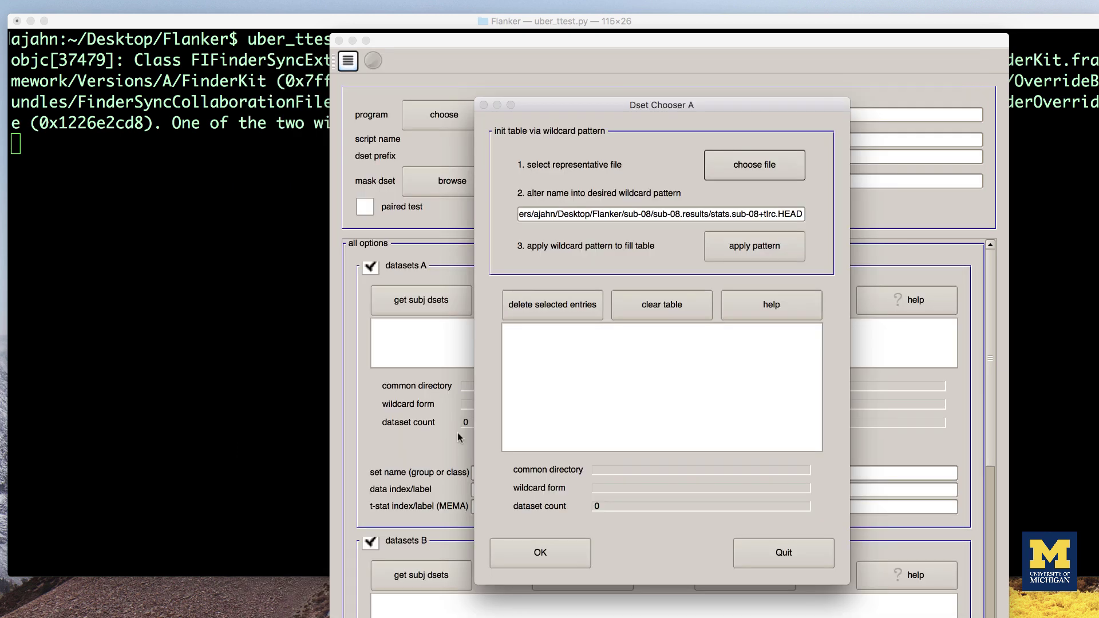
Replace each 08 in the path with ?? and load all 26 matching subject datasets
click(759, 215)
key(Delete)
key(Delete)
text(??)
click(687, 210)
key(BackSpace)
key(BackSpace)
text(??)
click(660, 213)
key(BackSpace)
key(BackSpace)
text(??)
click(734, 246)
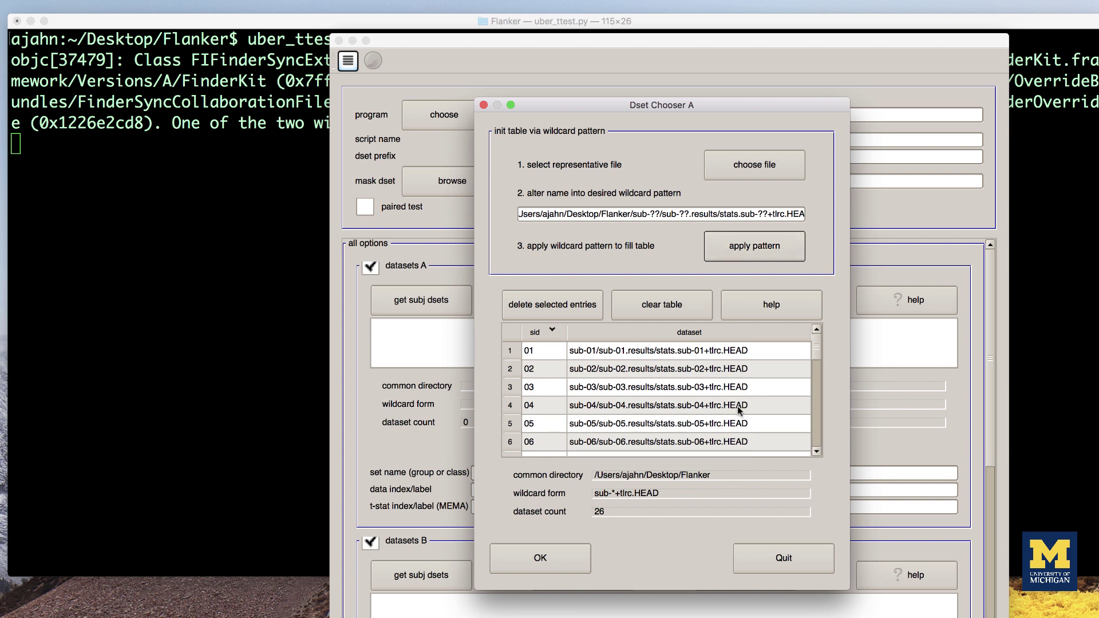
scroll(736, 409, down, 10)
scroll(730, 413, down, 2)
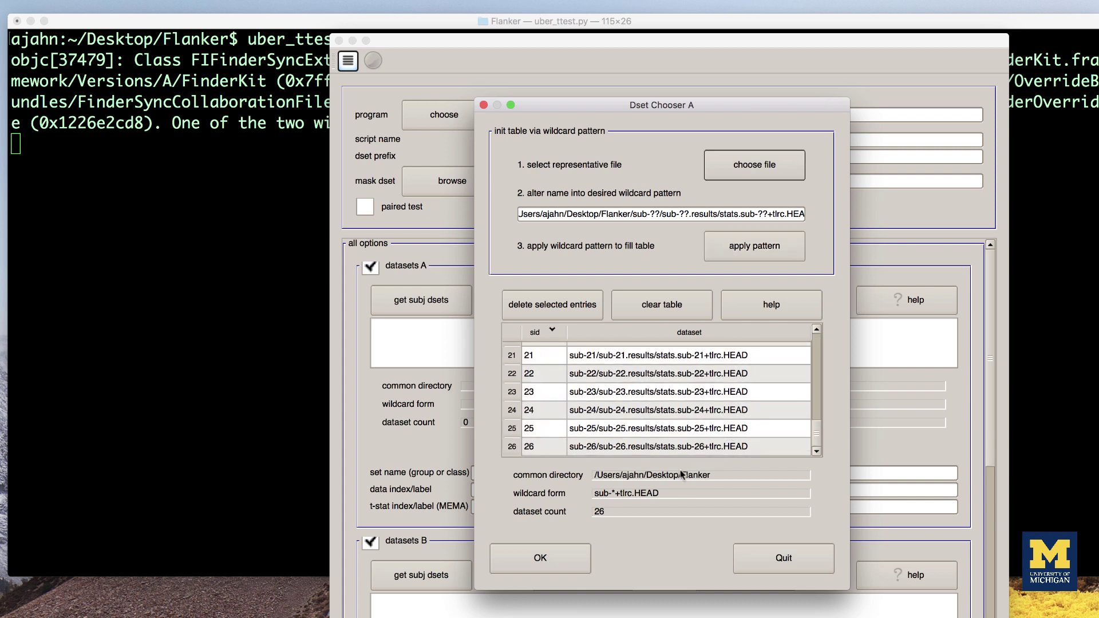
click(561, 552)
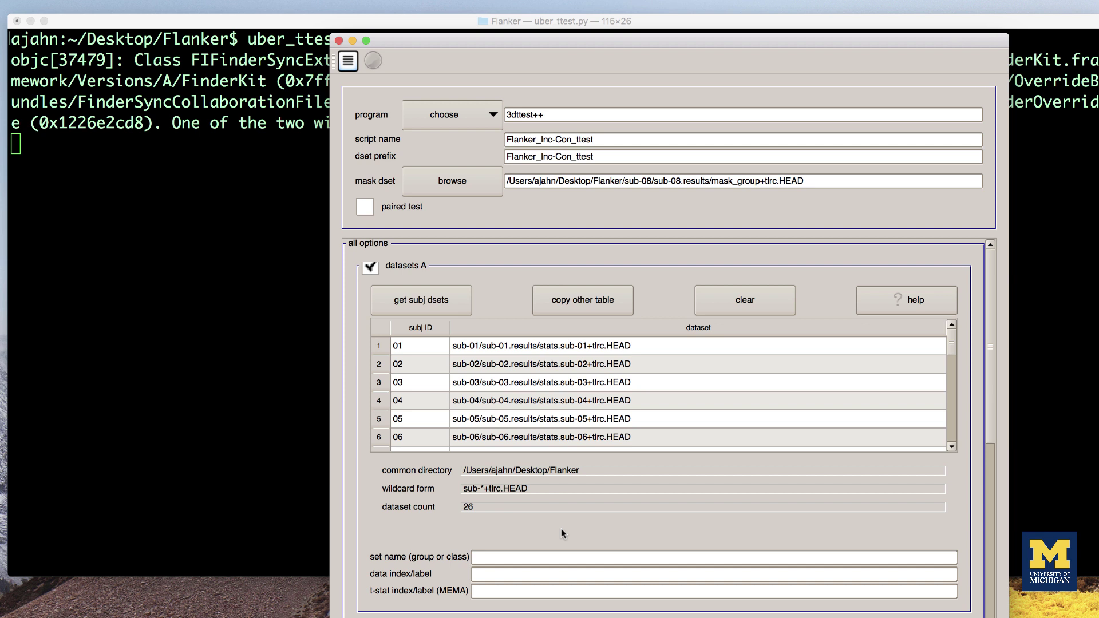
Name the dataset set Inc-Con with data index 7
click(549, 558)
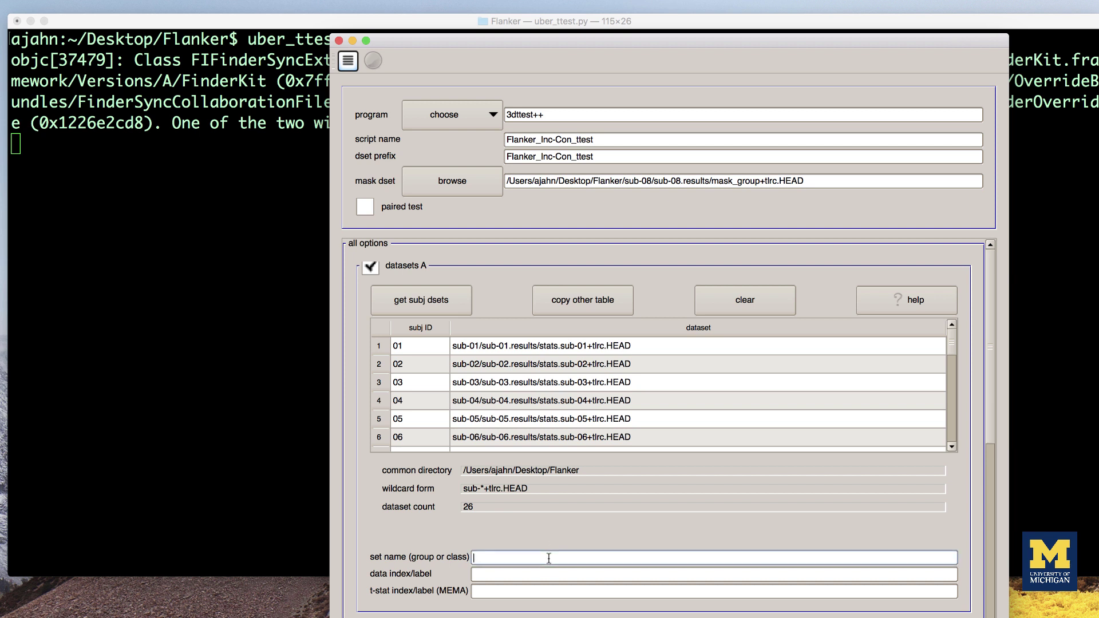
text(Inc-Con)
key(Tab)
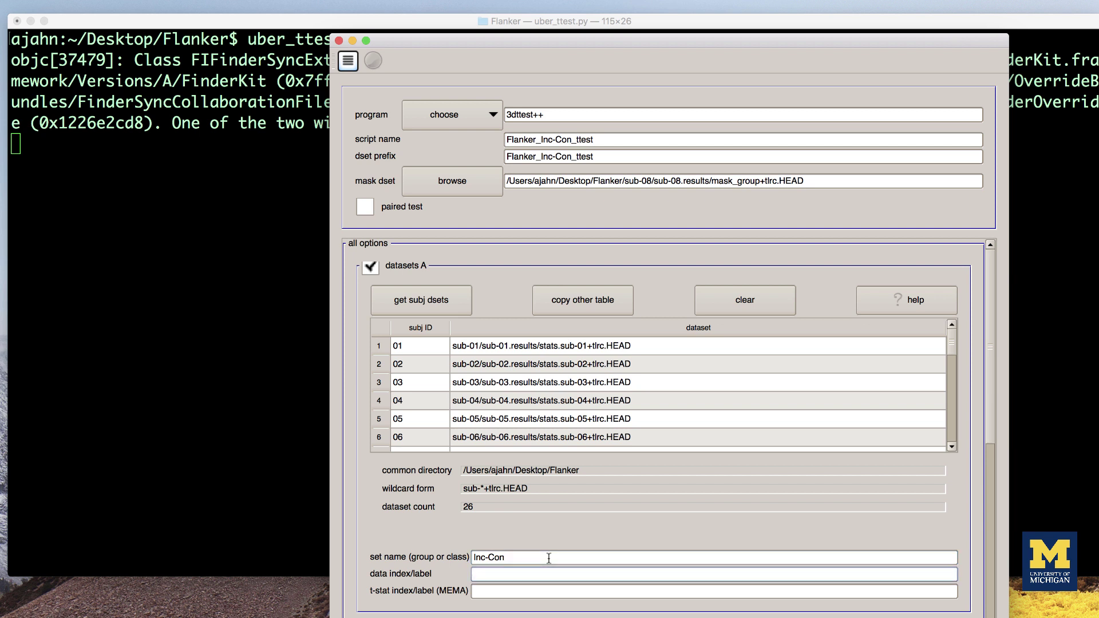
text(7)
Move uber_ttest.py to a background job and list the Flanker folder contents
click(1064, 250)
key(ctrl+z)
text(bg)
key(Return)
text(l)
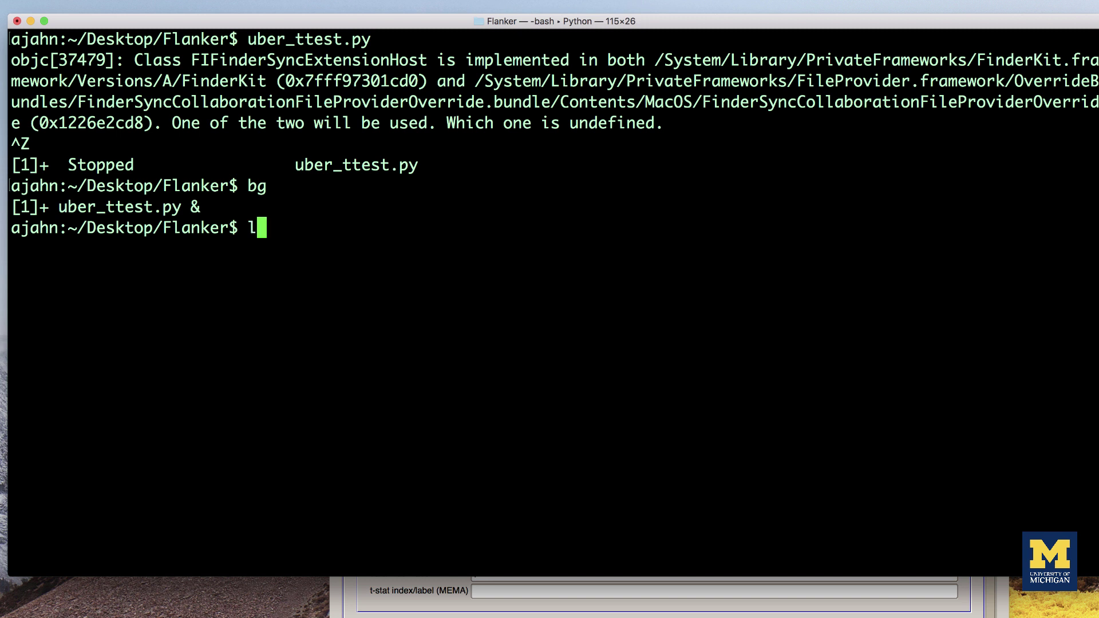
text(s)
key(Return)
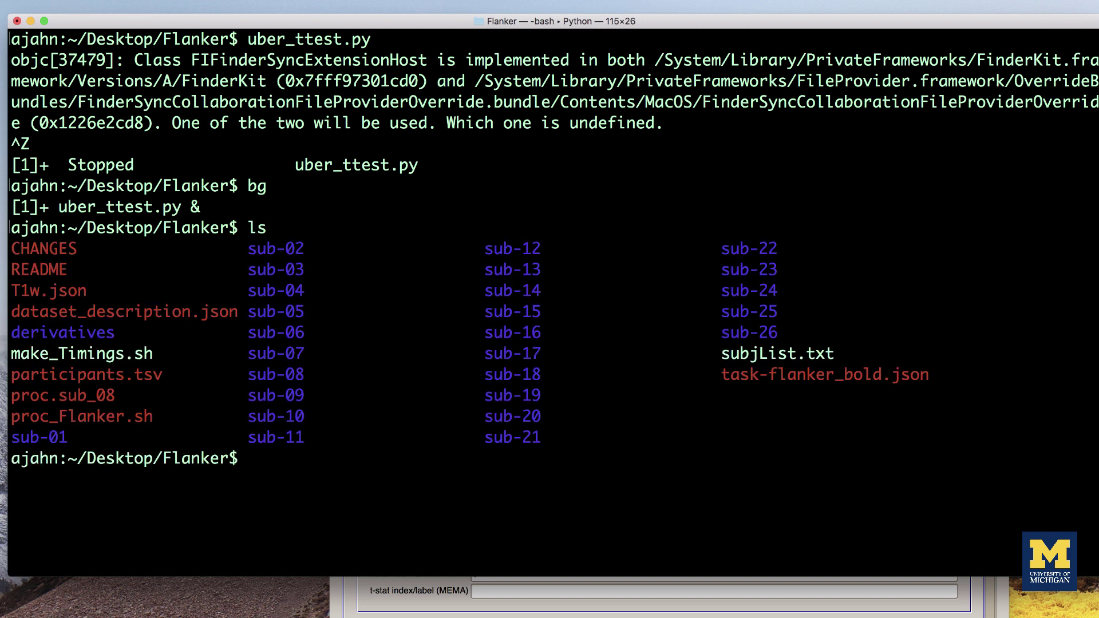
Go into sub-08/sub-08.results and run 3dinfo -verb on stats.sub-08+tlrc
text(cd sub-08/sub-08)
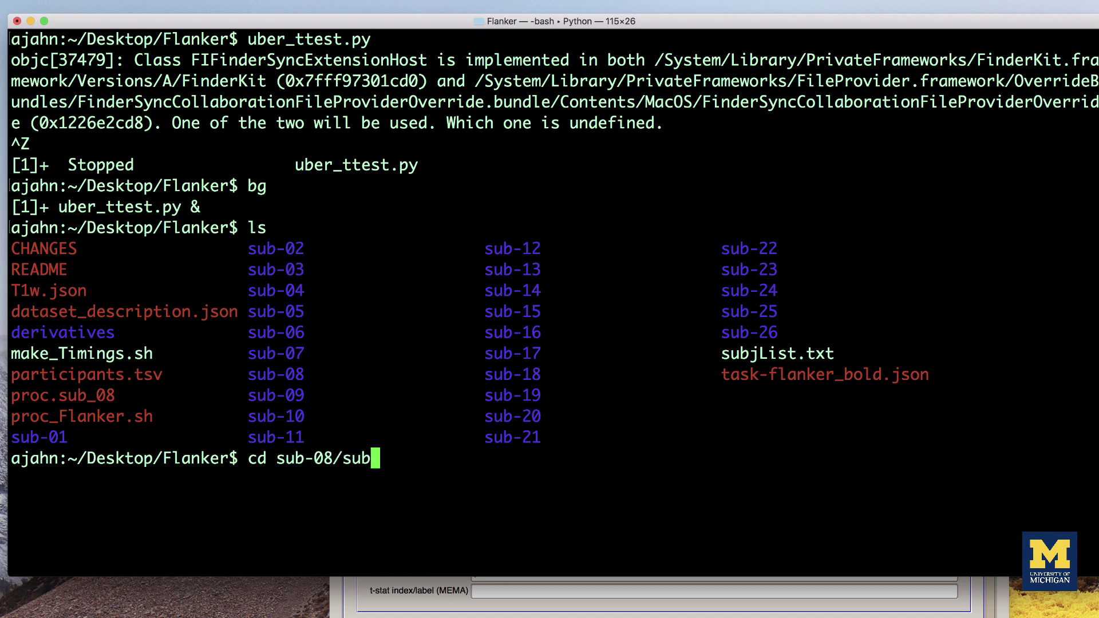
key(Tab)
key(Return)
text(3dinfo -verb stats.sub-08)
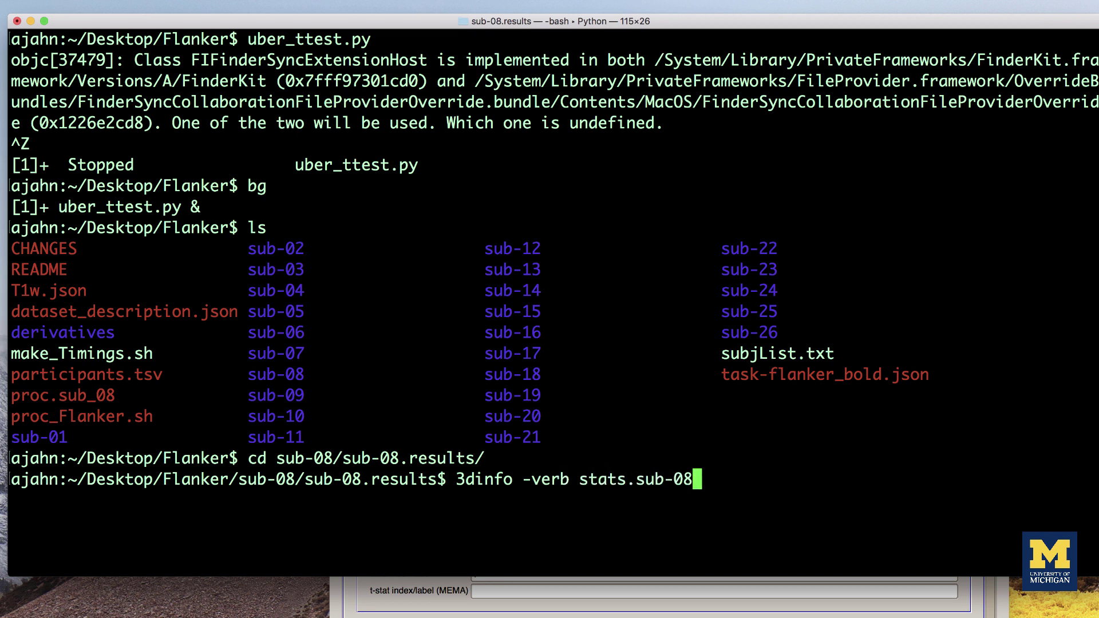
text(+)
key(Tab)
key(Return)
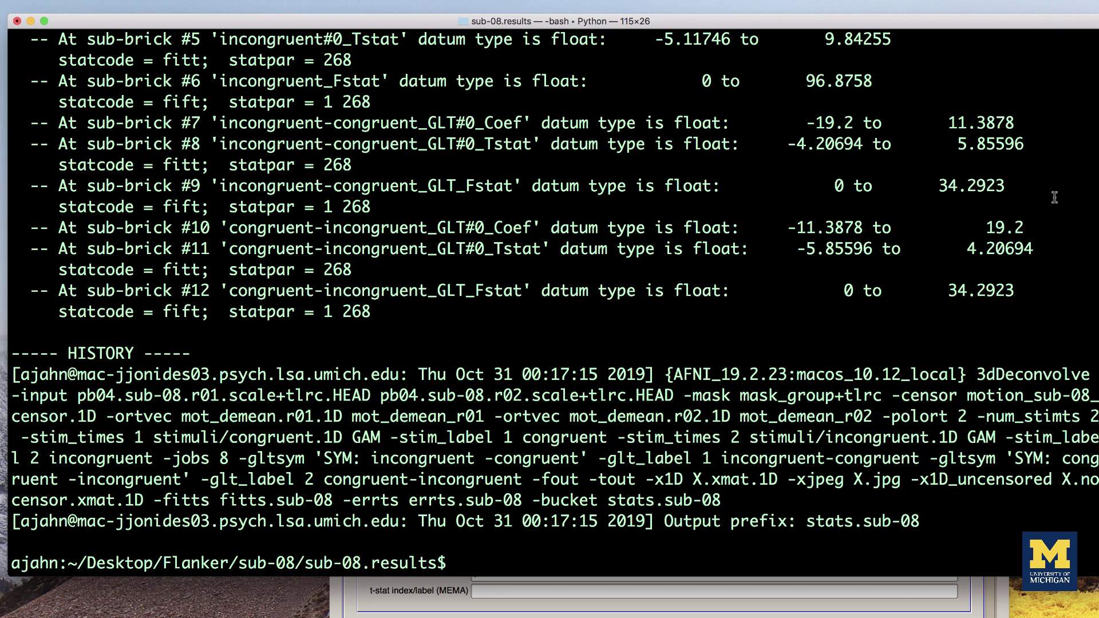
Confirm sub-brick #7 is incongruent-congruent_GLT#0_Coef, then return to the uber_ttest.py form
scroll(838, 187, up, 3)
drag(730, 297, 62, 289)
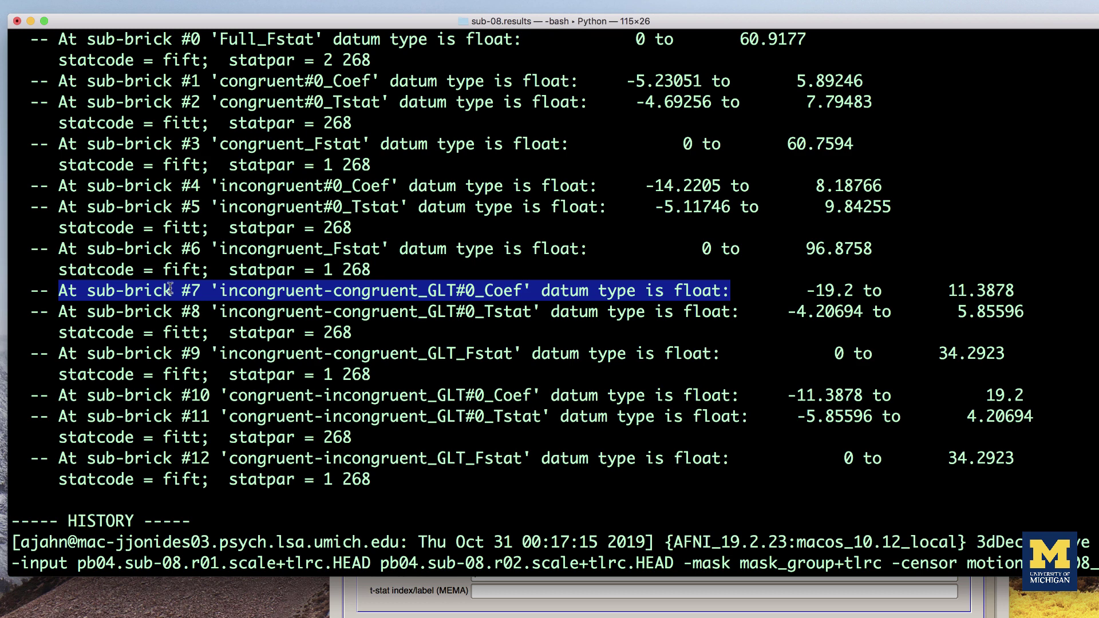
click(584, 312)
scroll(584, 312, down, 3)
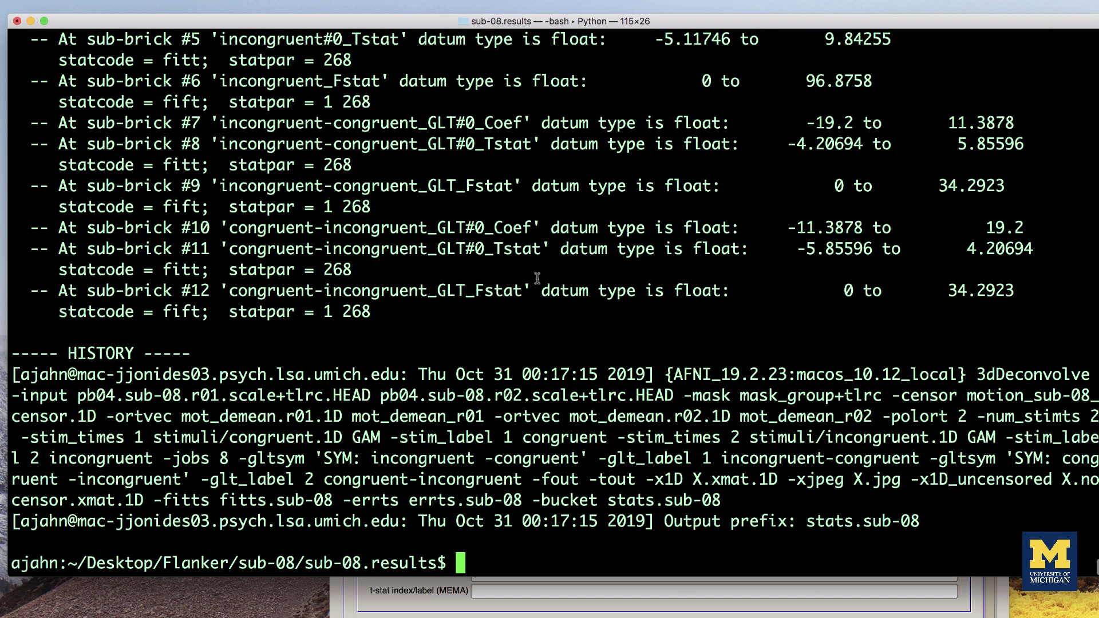
click(567, 615)
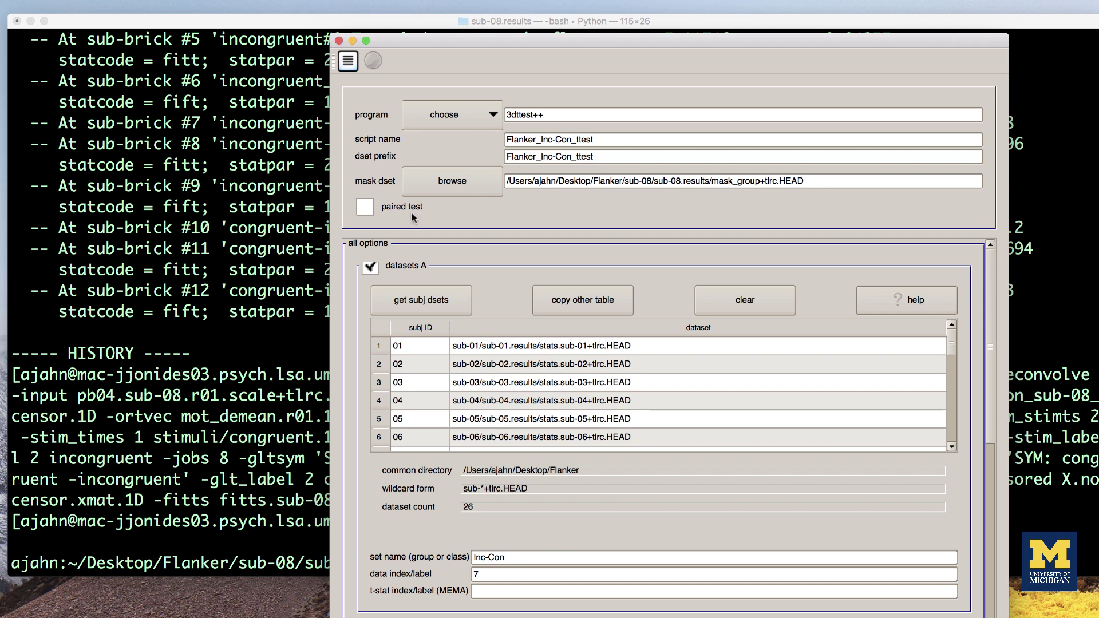
Generate and review the Flanker_Inc-Con_ttest script using the mask and sub-brick [7] for 26 subjects
click(347, 61)
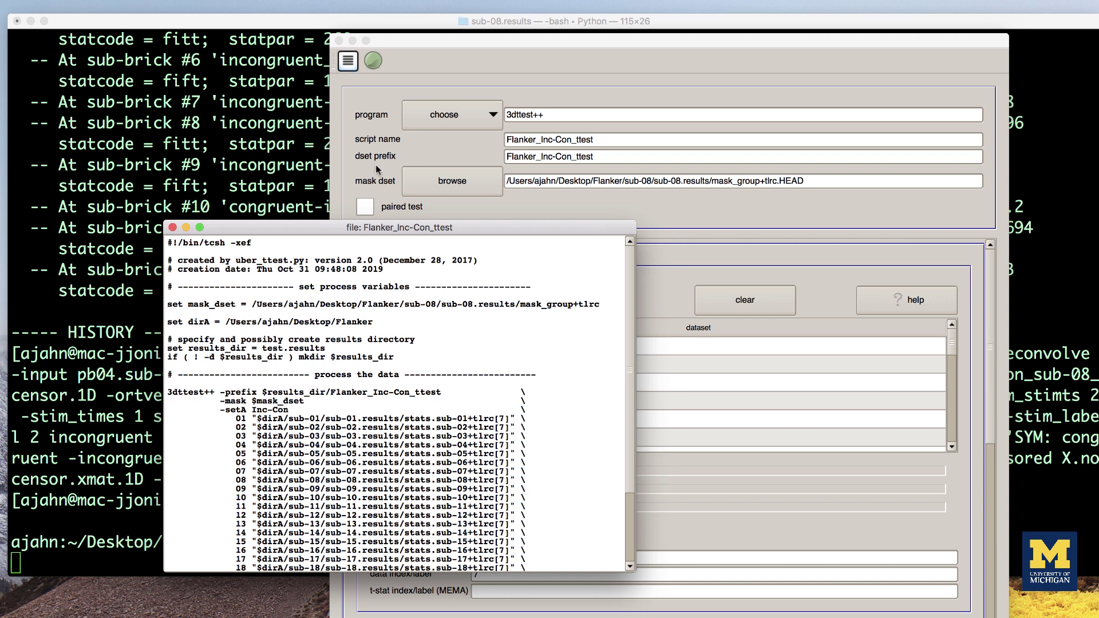
scroll(369, 372, down, 5)
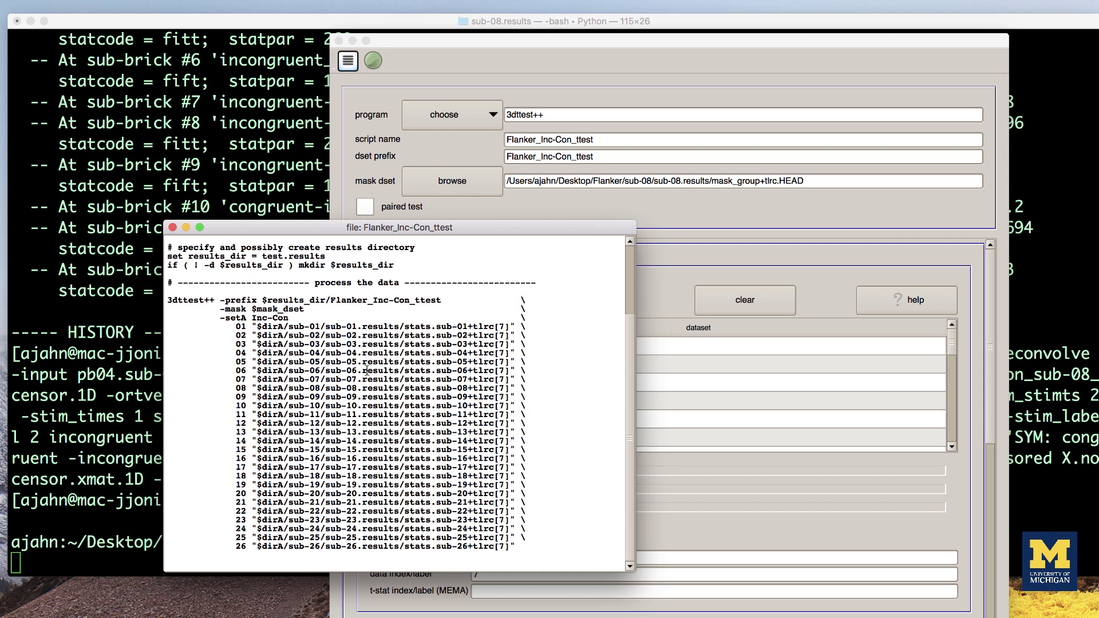
scroll(367, 371, up, 2)
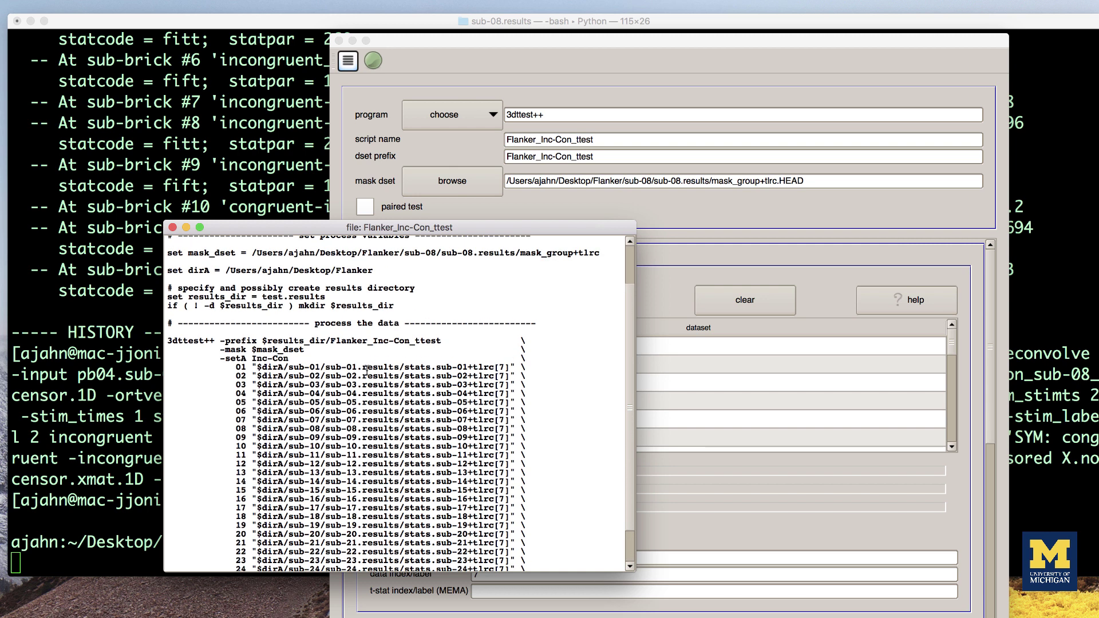
click(172, 227)
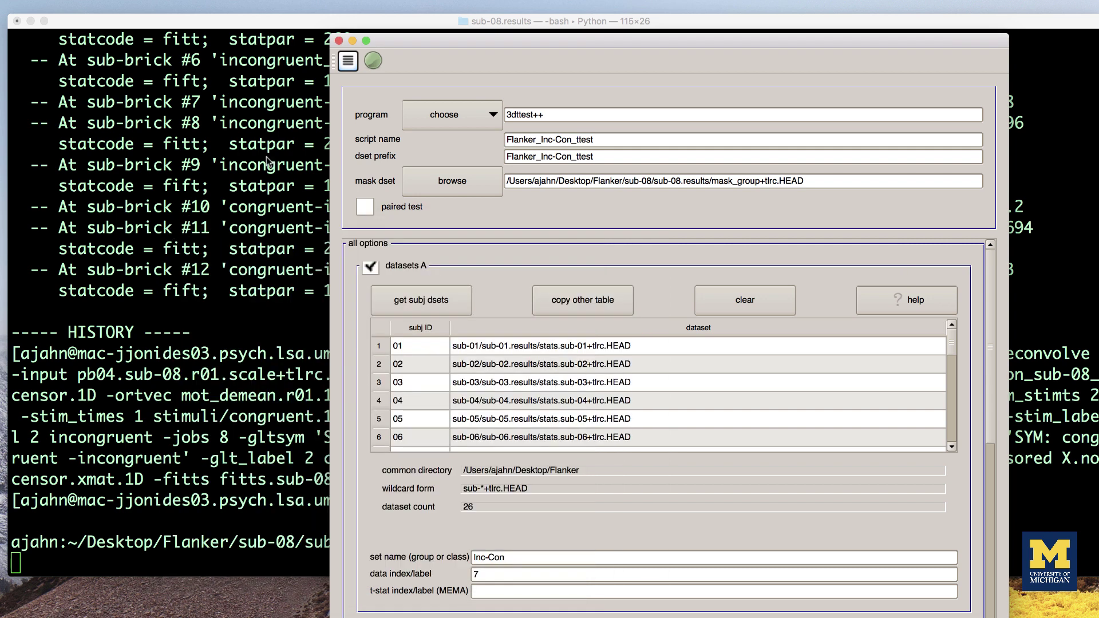
Execute the 3dttest++ script, then list the Flanker folder to find the new group_results
click(375, 62)
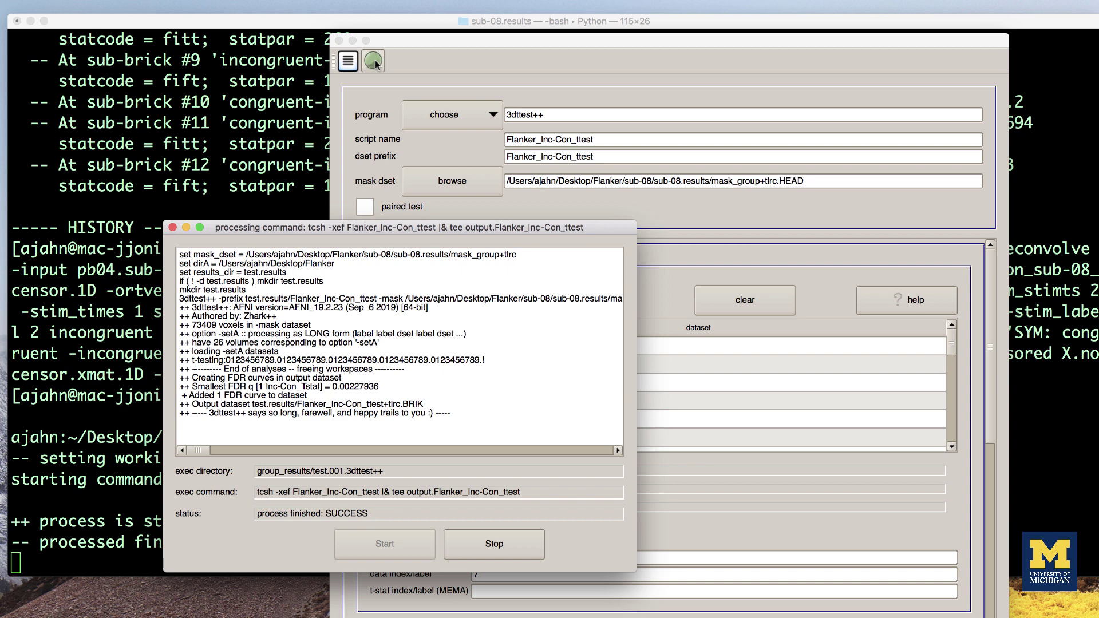
click(209, 120)
key(Return)
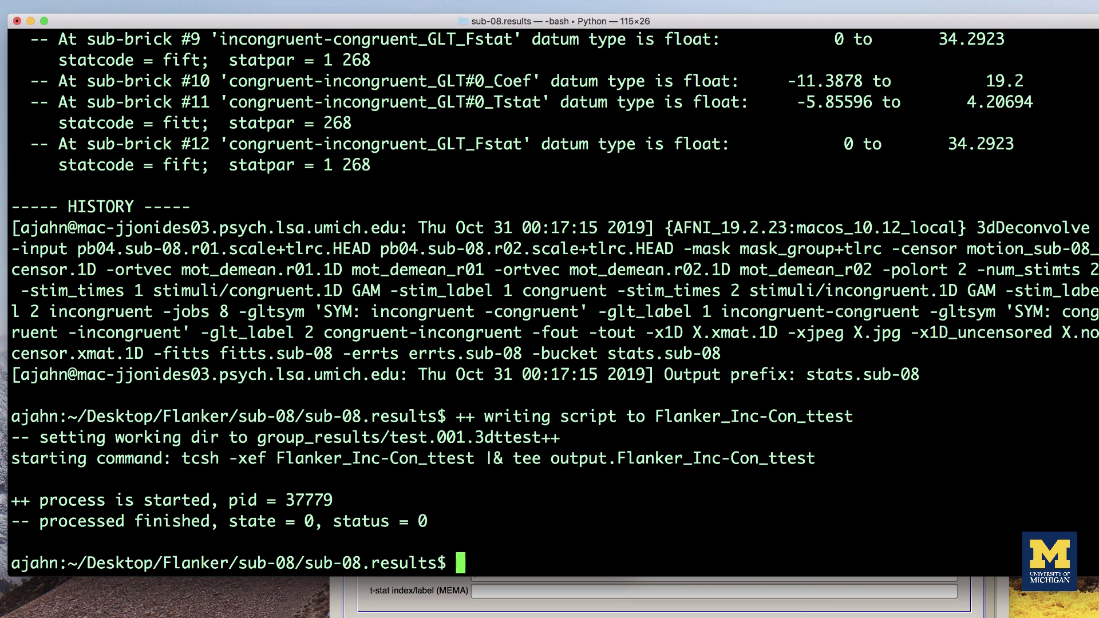
text(cd ../..)
key(Return)
text(ls)
key(Return)
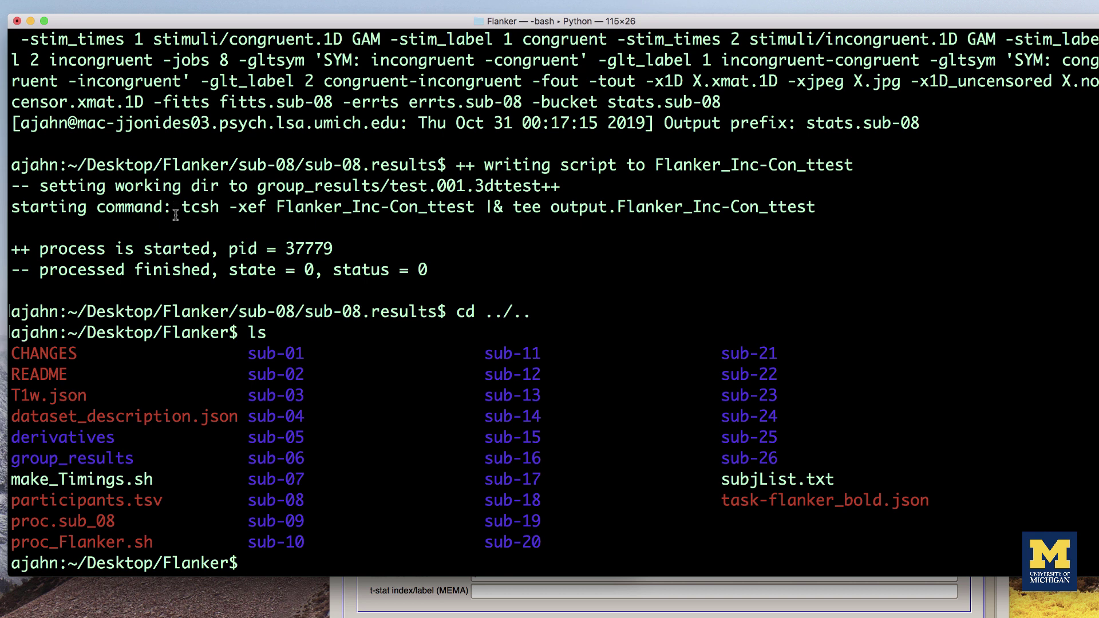
drag(137, 461, 10, 461)
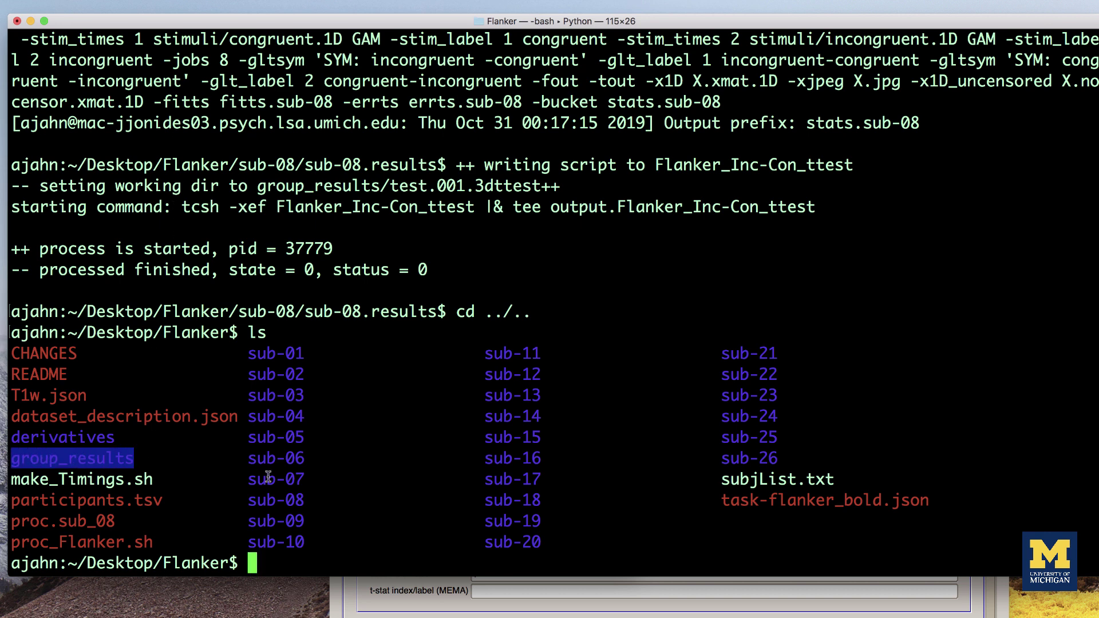
Enter the group_results folder and list its contents
click(330, 473)
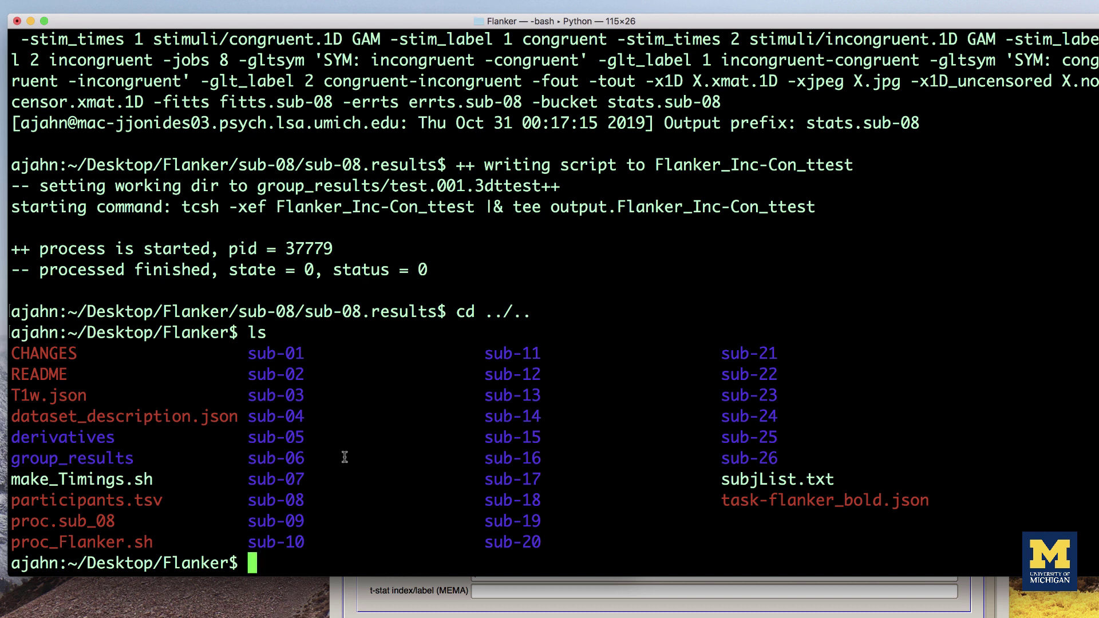
text(cd gr)
key(Tab)
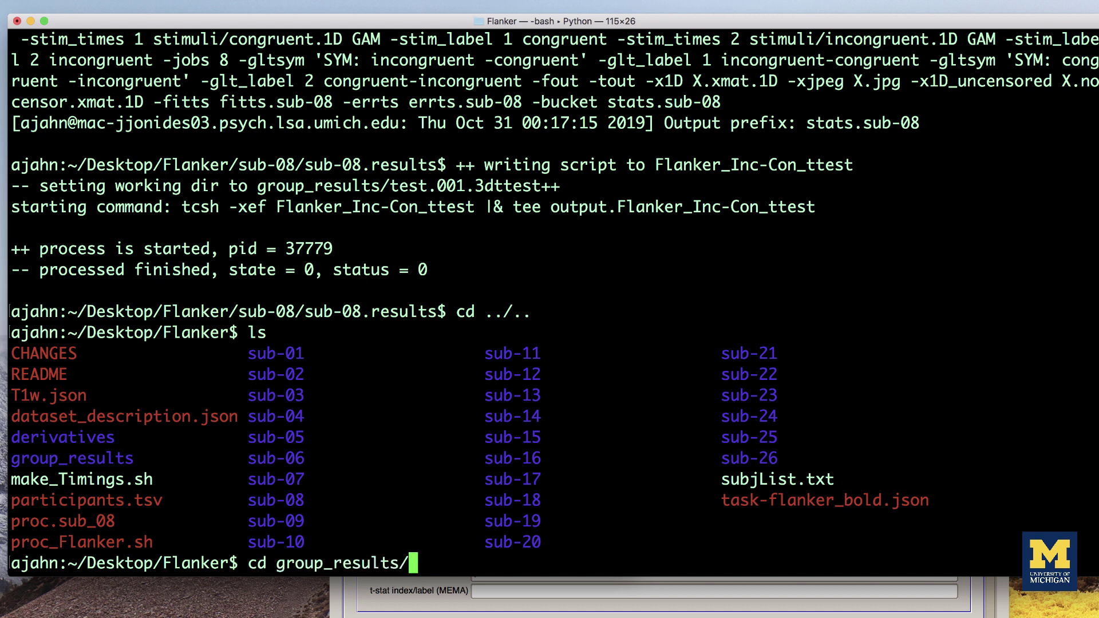
key(Return)
text(ls)
key(Return)
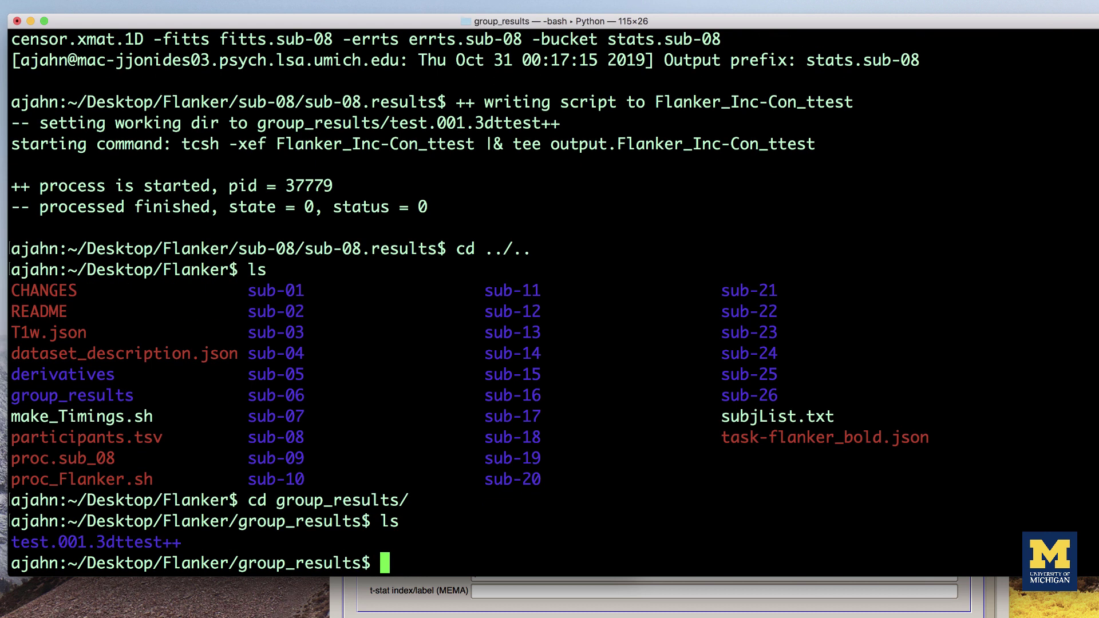
Enter test.001.3dttest++ and locate the Flanker_Inc-Con_ttest script and test.results folder
text(cd te)
key(Tab)
key(Return)
text(ls)
key(Return)
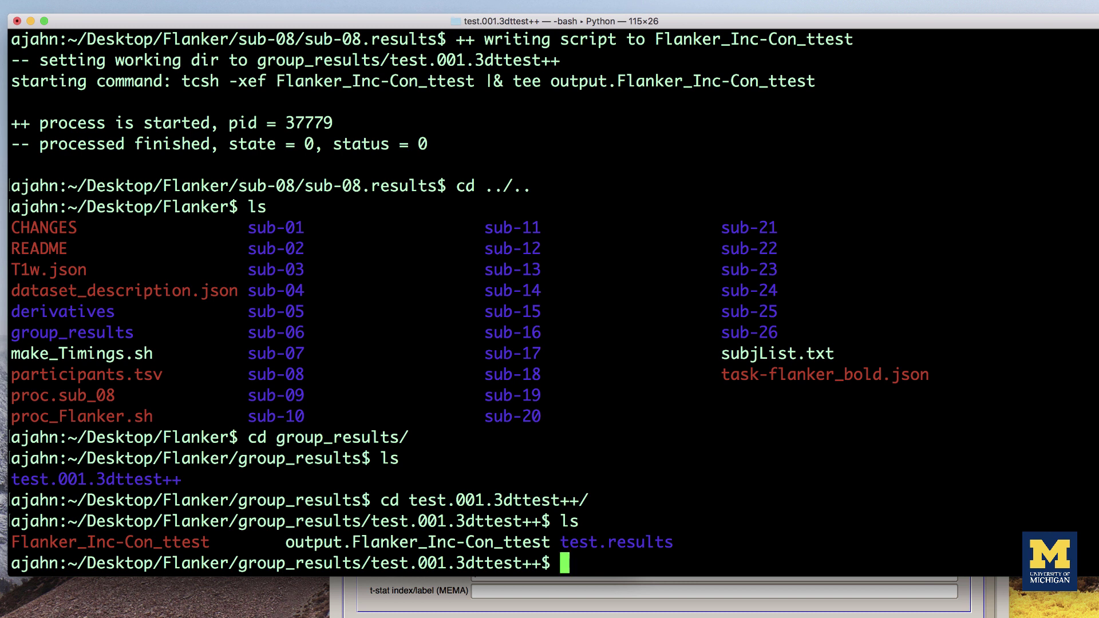
drag(210, 542, 11, 542)
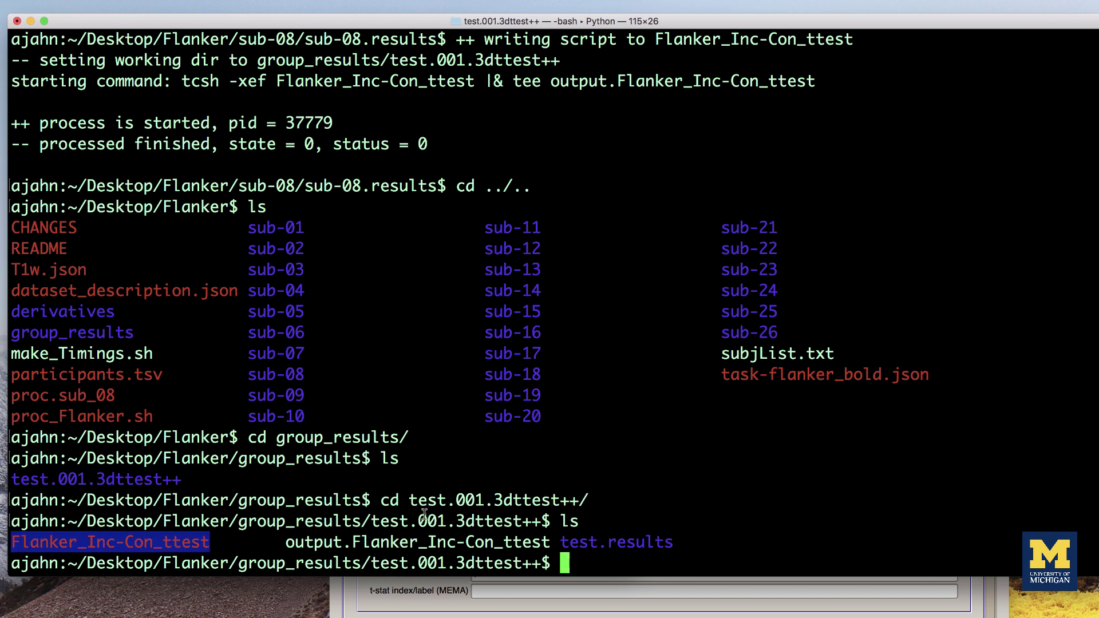
click(625, 551)
drag(674, 543, 559, 541)
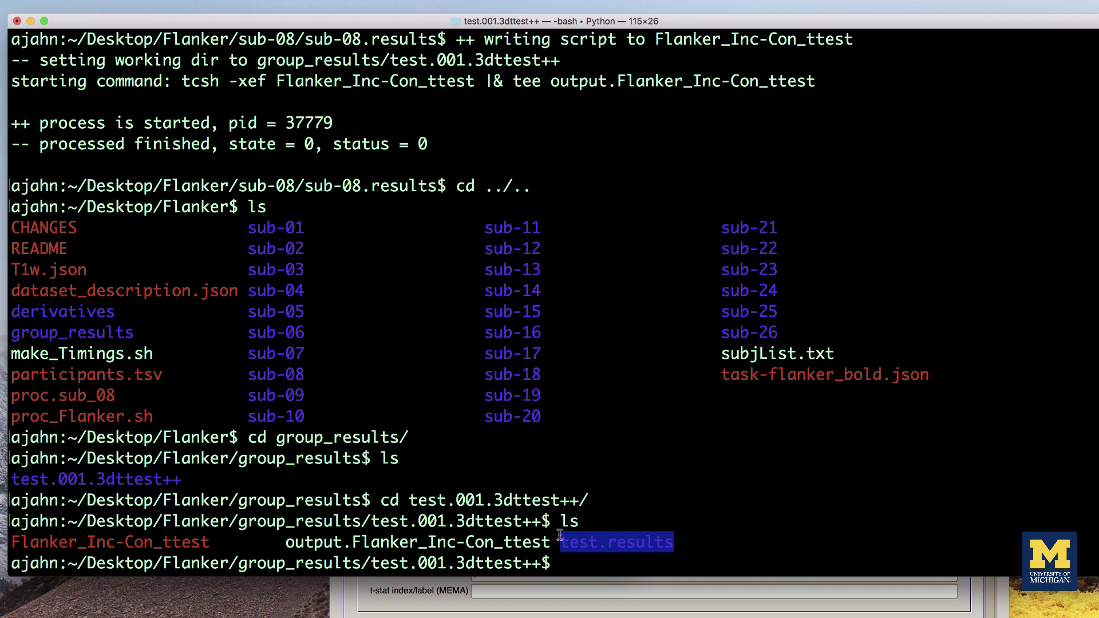
click(561, 475)
Go into test.results, list the Flanker_Inc-Con_ttest+tlrc files, and launch AFNI there
text(cd test.results/)
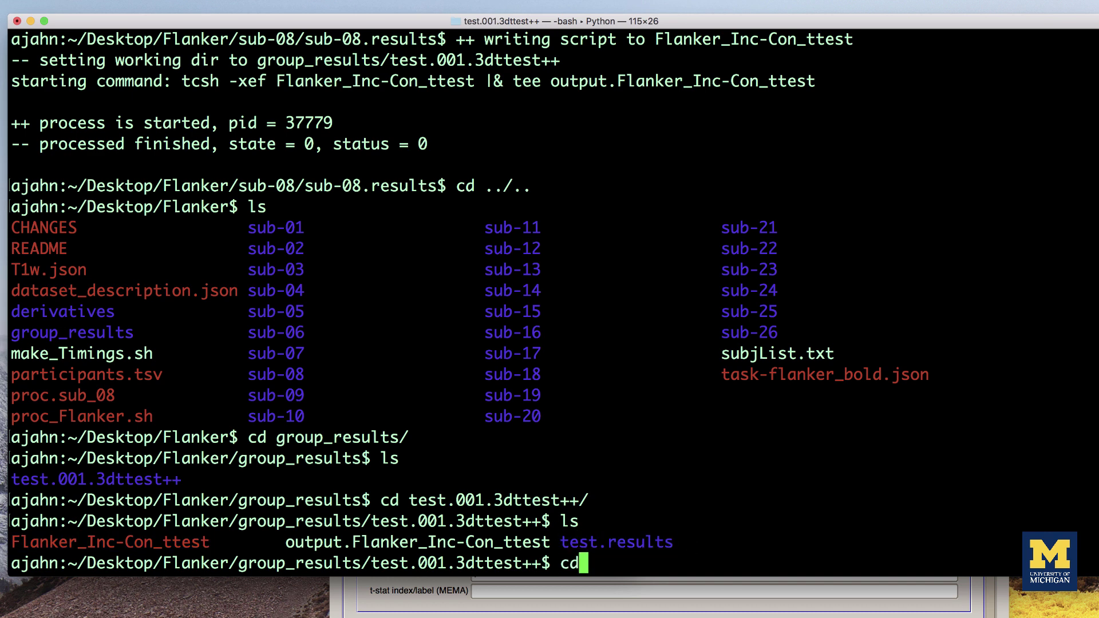
key(Return)
text(ls)
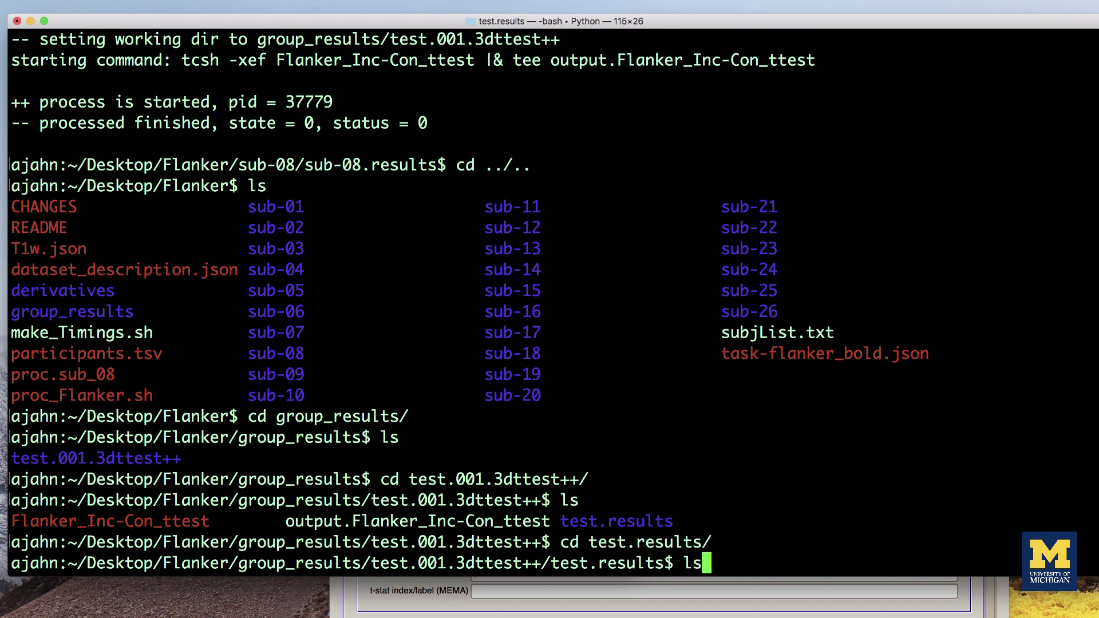
key(Return)
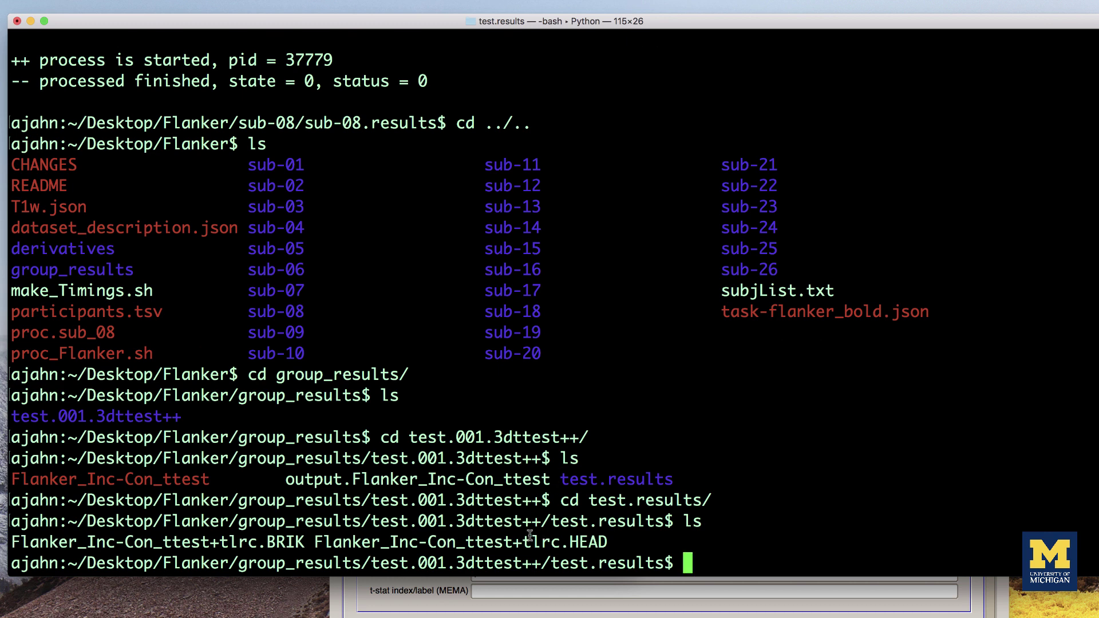
text(afni)
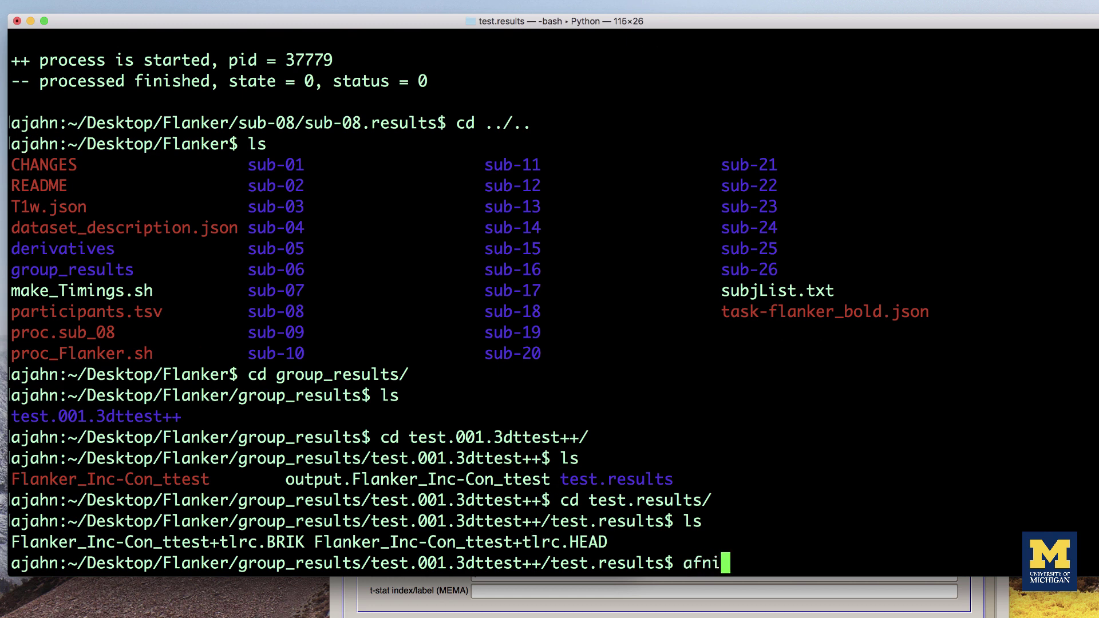
key(Return)
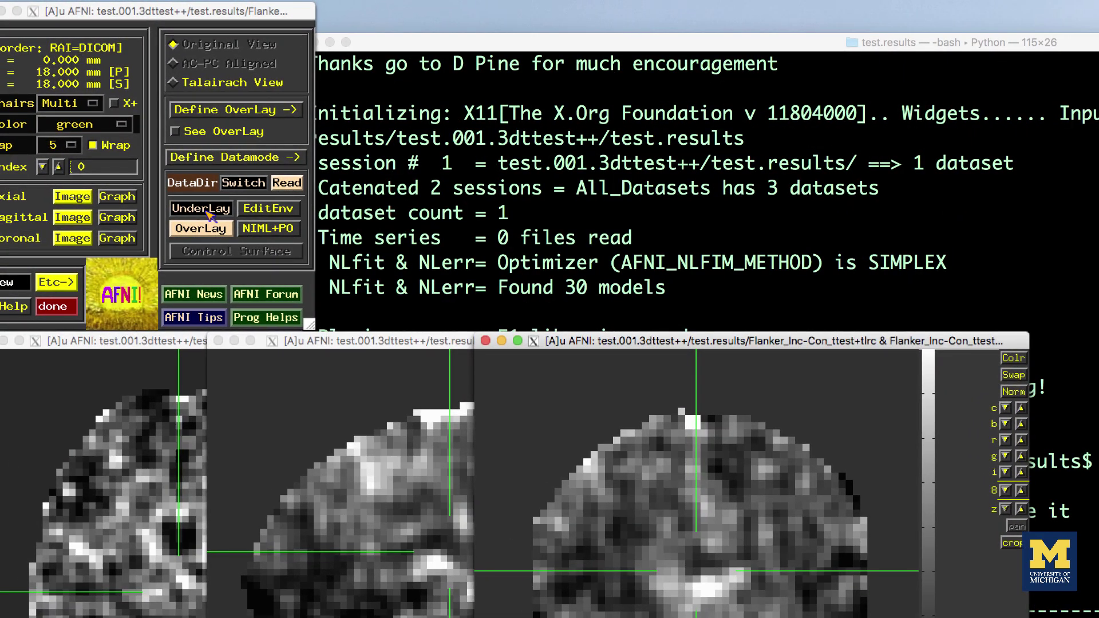
Set MNI_avg152T1 as underlay and Flanker_Inc-Con_ttest as overlay, arranging the three image viewers
click(208, 213)
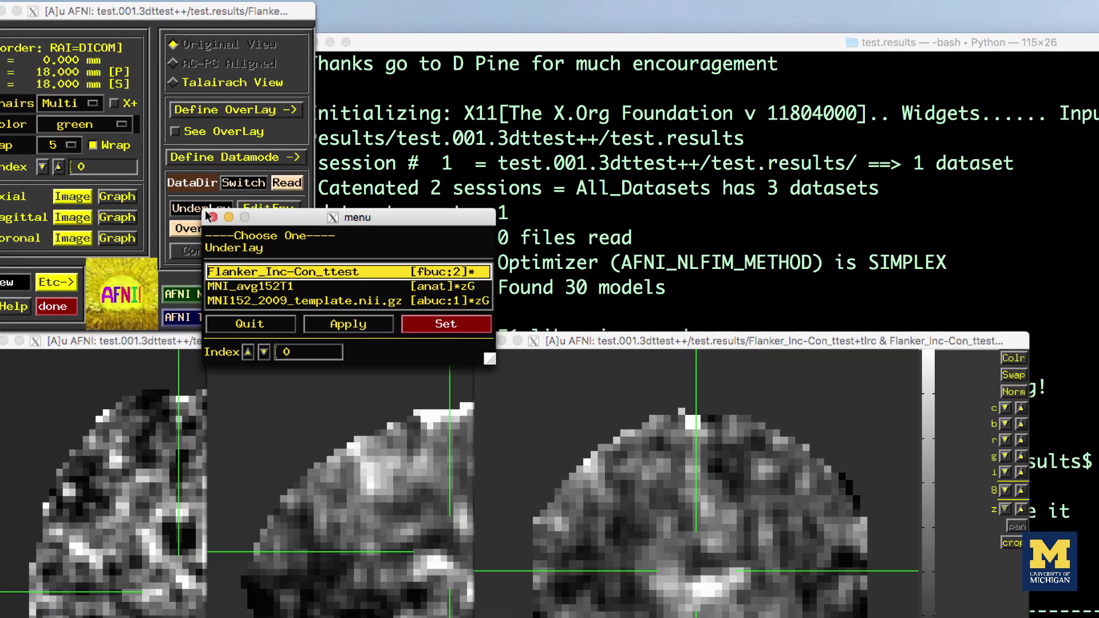
click(284, 287)
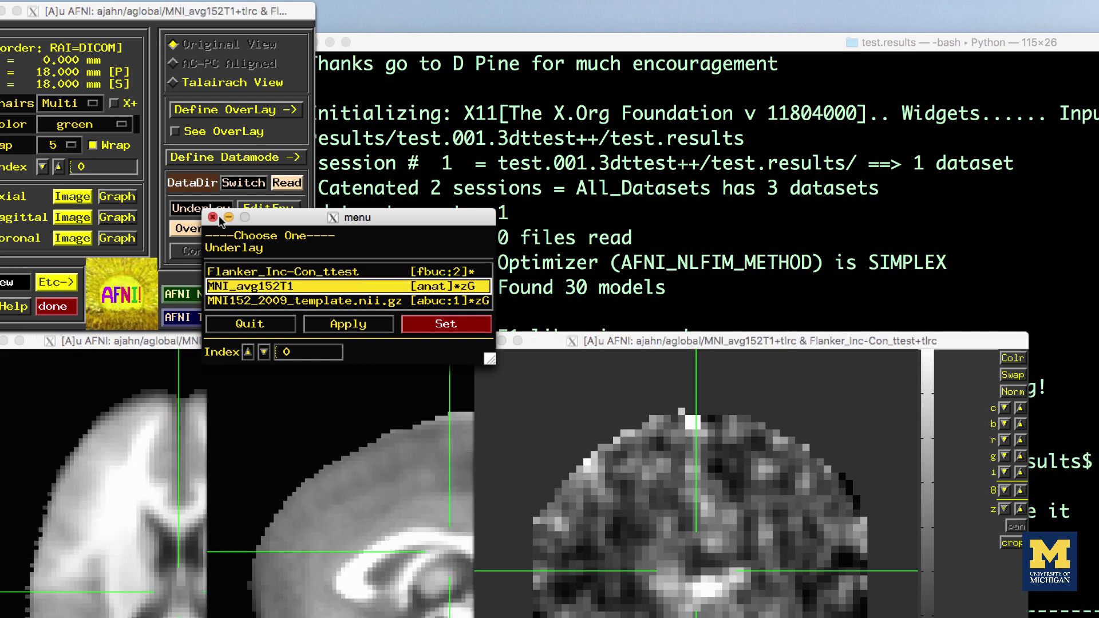
click(213, 218)
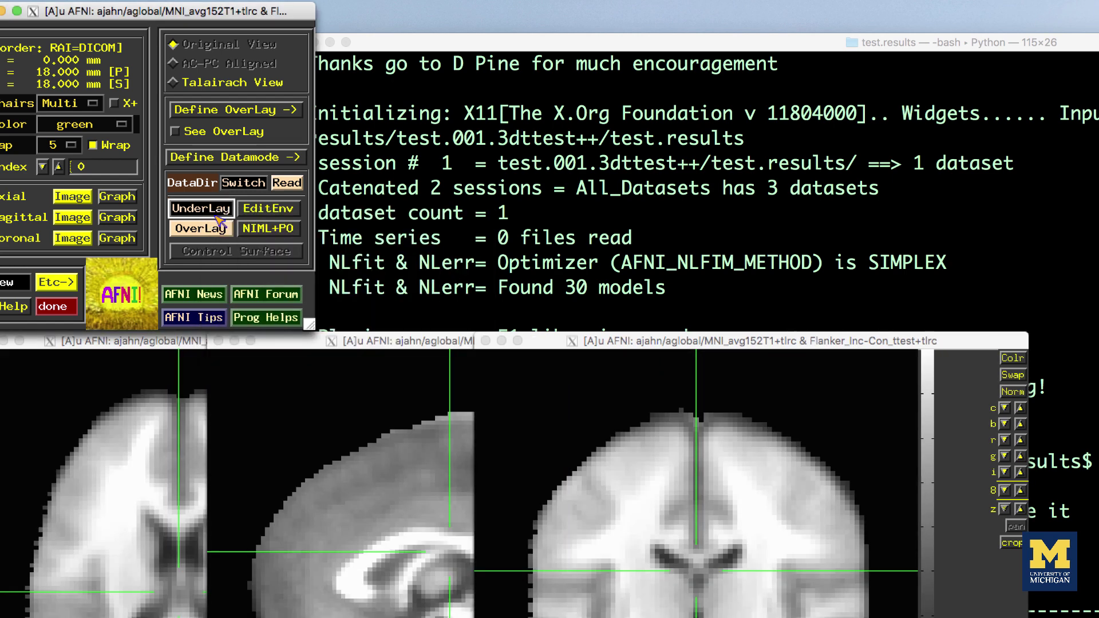
click(218, 236)
click(279, 292)
click(212, 237)
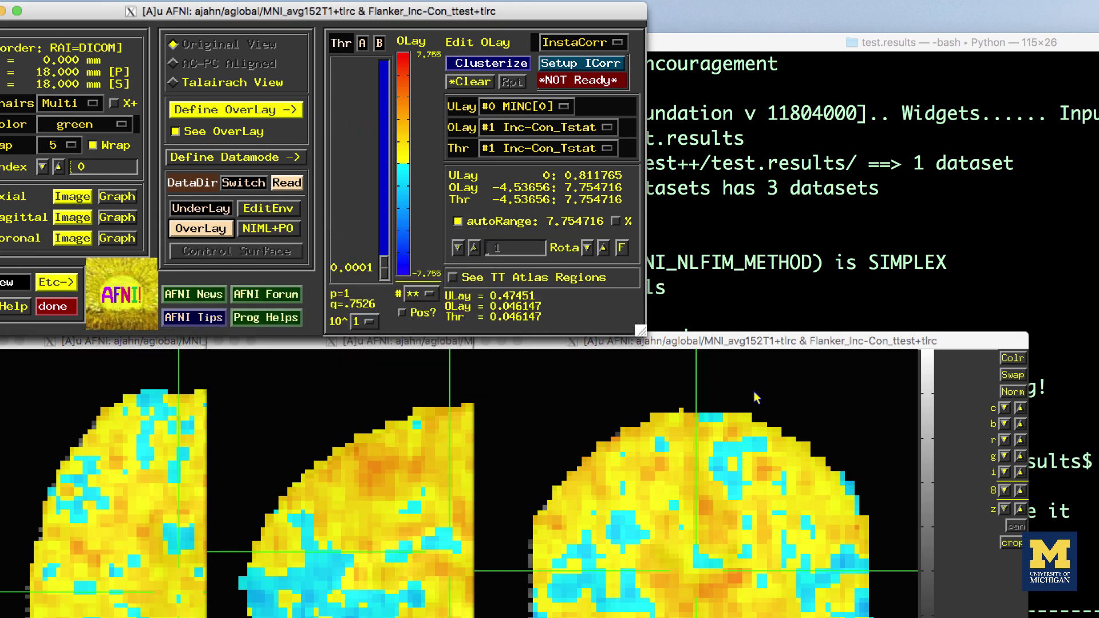
drag(717, 345, 672, 342)
drag(534, 343, 631, 358)
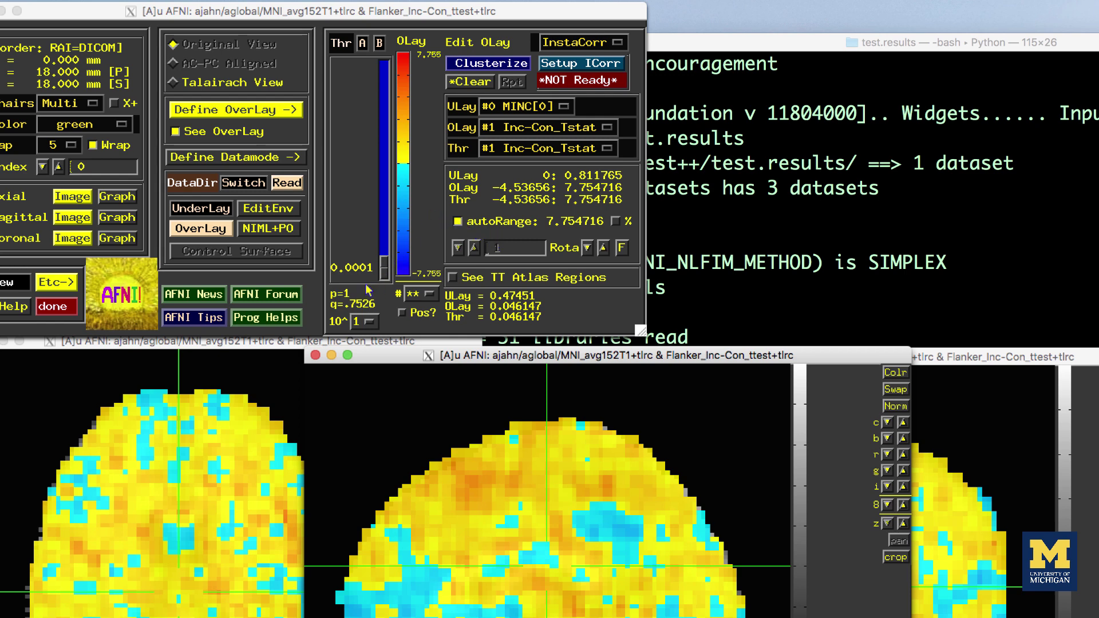
right_click(346, 294)
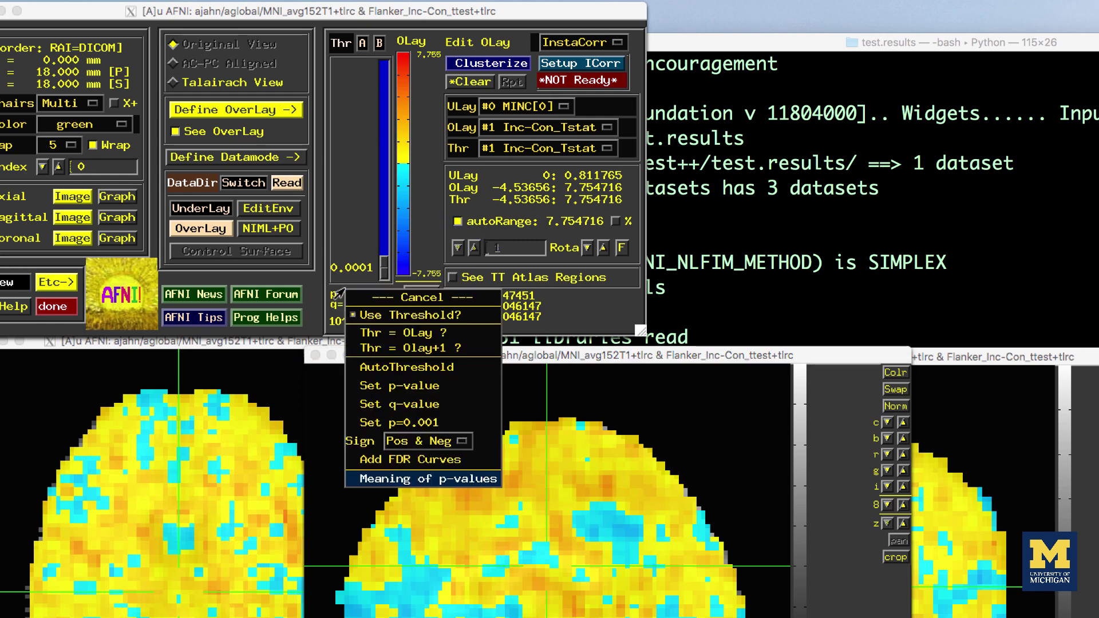
Threshold the Inc-Con t-statistic overlay at p = 0.001
click(382, 389)
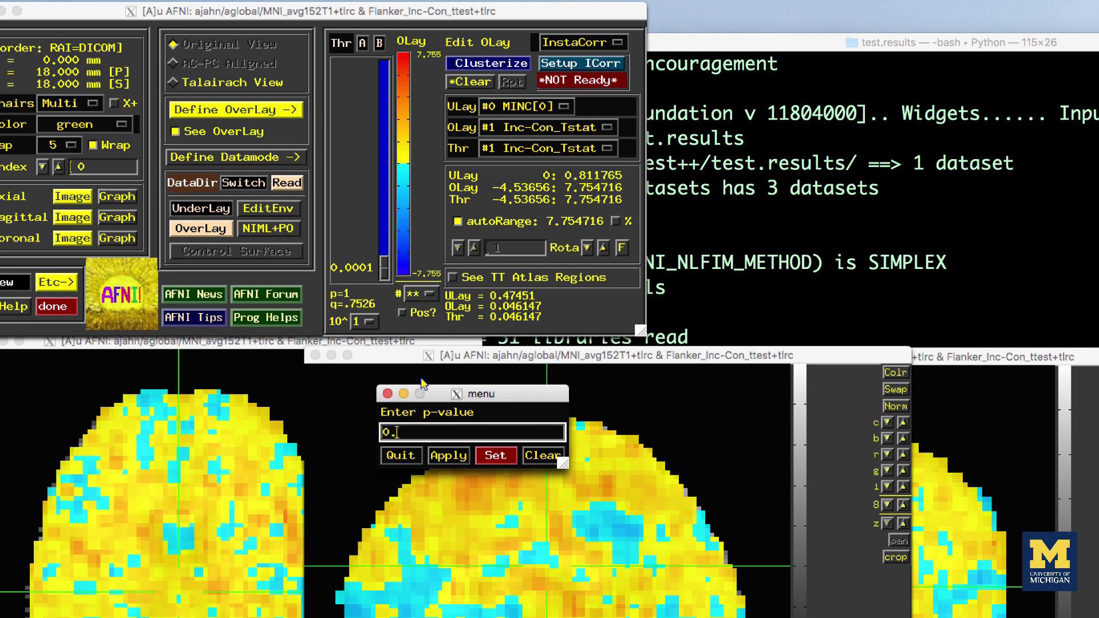
text(0.001)
key(Return)
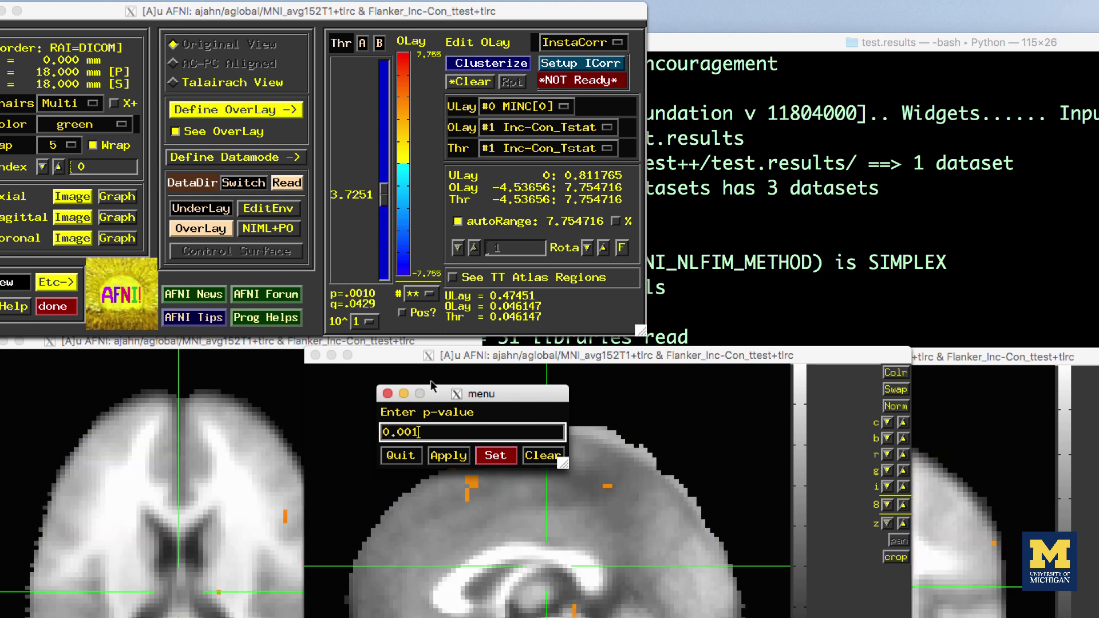
click(387, 394)
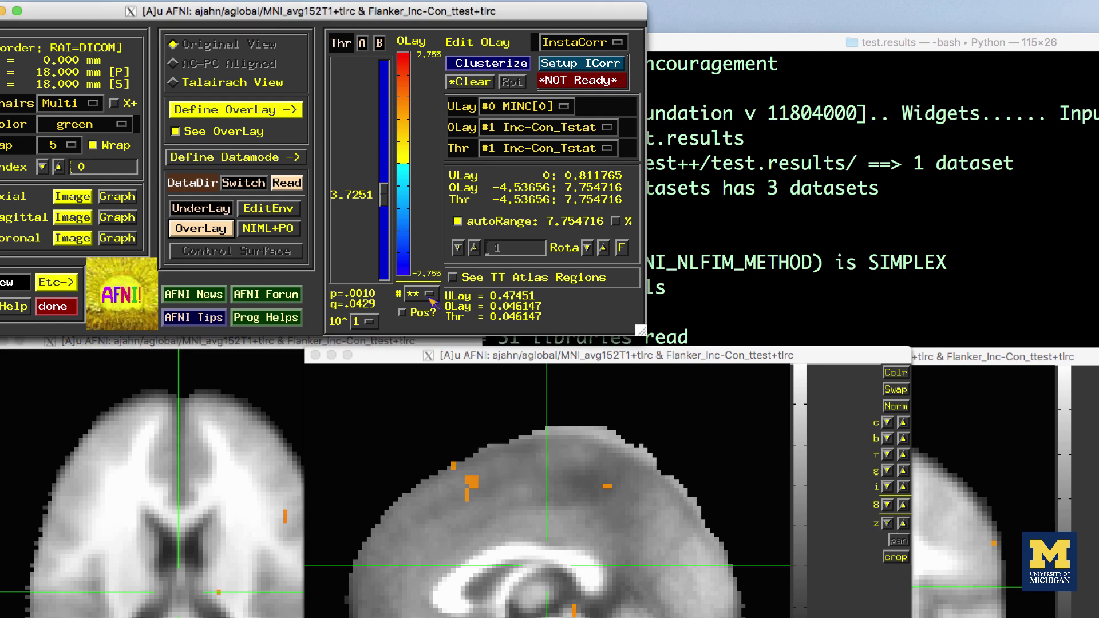
Clusterize at NN 2 with a 40-voxel minimum, then jump to the orange and frontal clusters
click(511, 67)
click(584, 329)
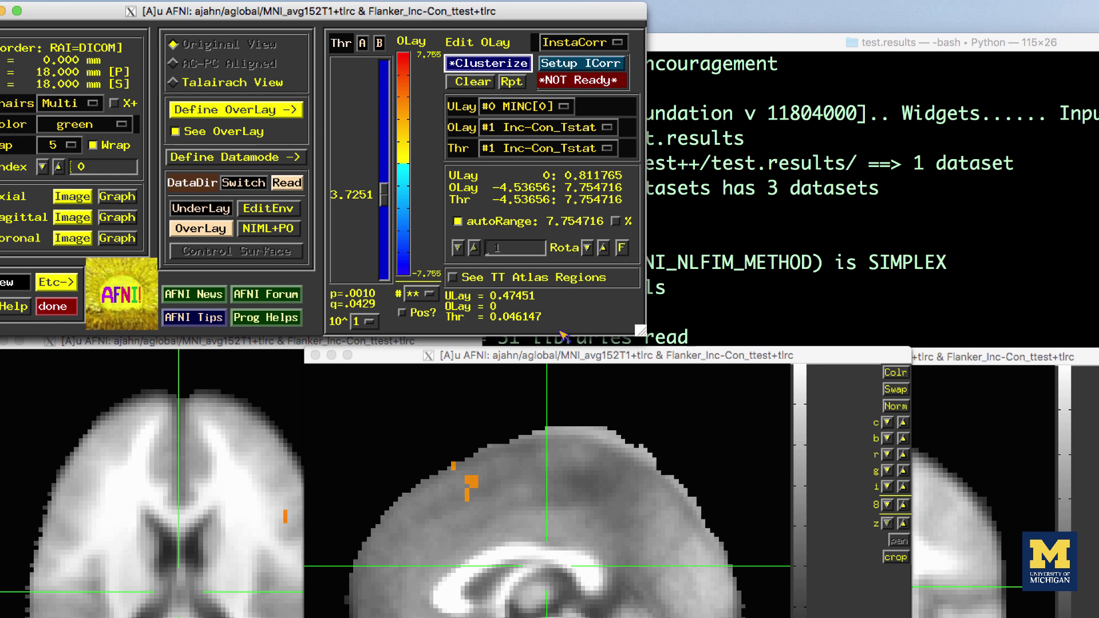
click(470, 483)
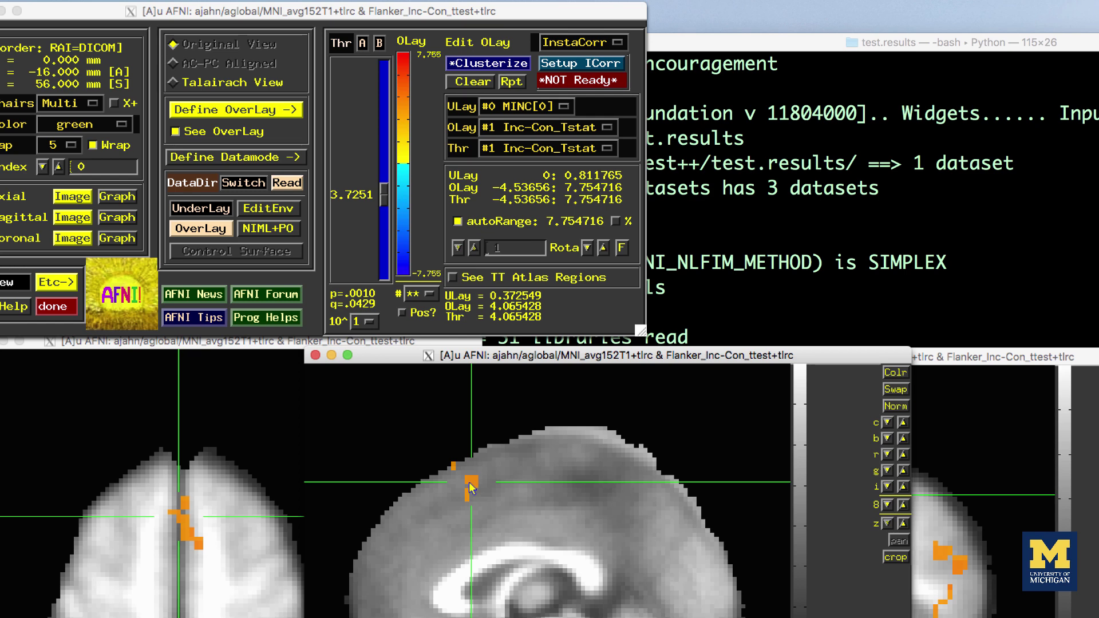
click(184, 529)
click(658, 349)
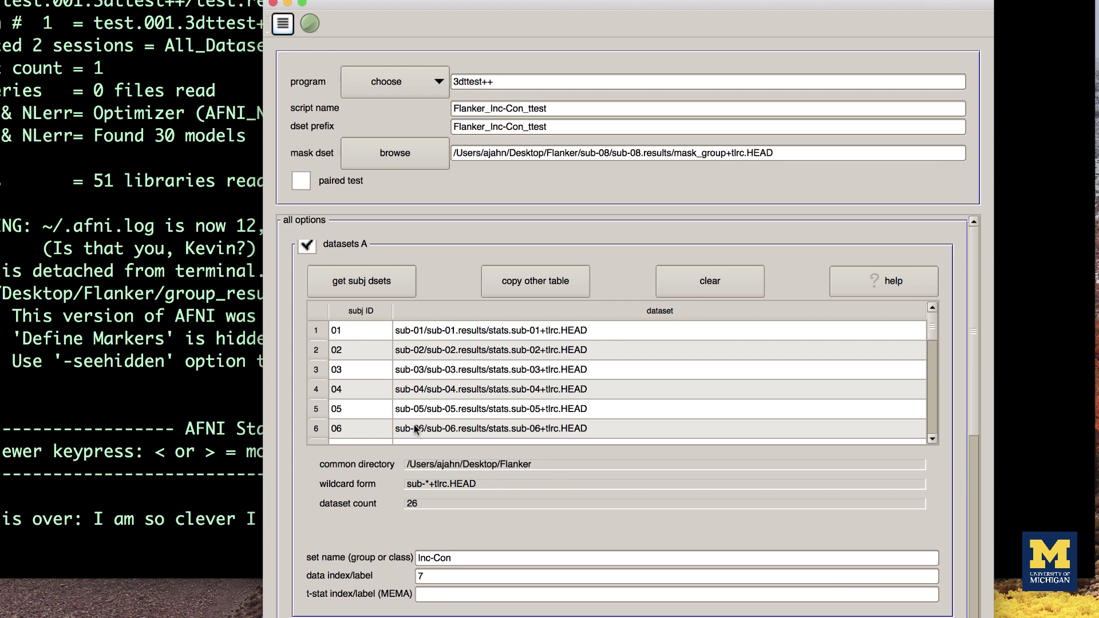
Change the script name and dataset prefix endings to MEMA and choose 3dMEMA as the program
drag(554, 108, 527, 109)
text(MEMA)
click(668, 127)
key(BackSpace)
key(BackSpace)
key(BackSpace)
key(BackSpace)
key(BackSpace)
text(MEMA)
click(429, 71)
click(368, 122)
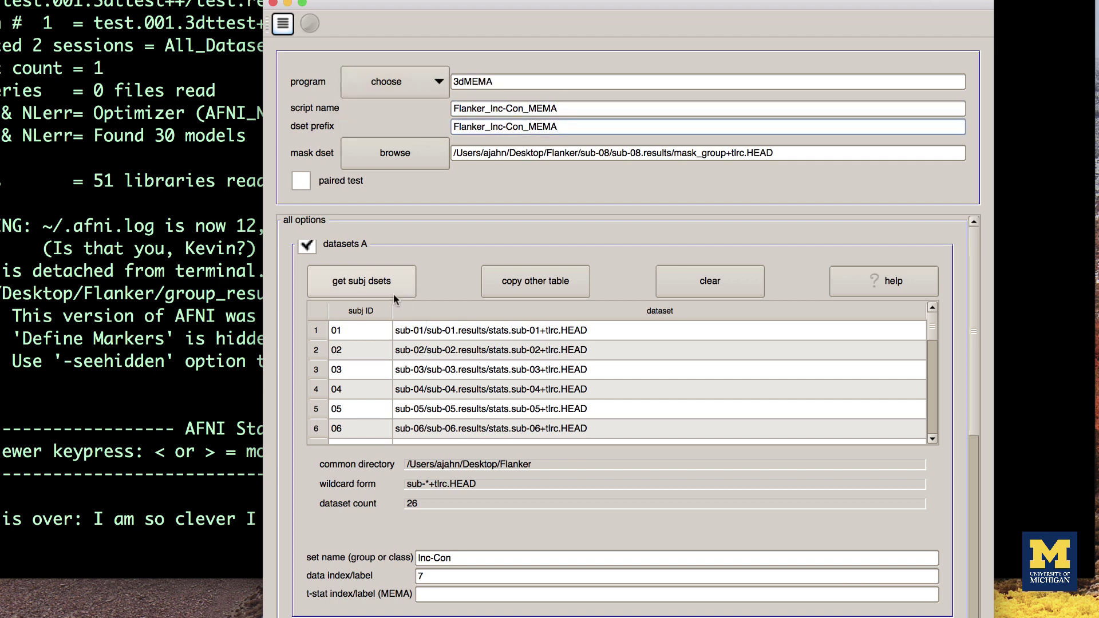
Load all 26 subjects' REML stats files into table A using stats.sub-08_REML+tlrc.HEAD with sub-?? wildcards
click(392, 291)
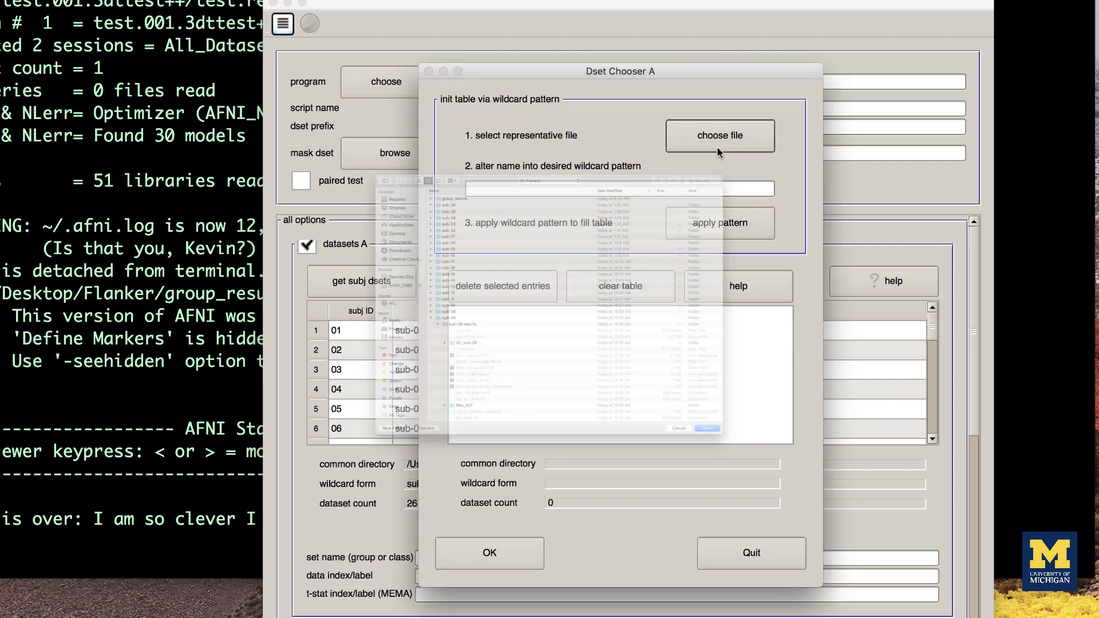
click(717, 150)
scroll(380, 356, down, 10)
double_click(389, 344)
click(691, 189)
key(BackSpace)
key(BackSpace)
key(BackSpace)
text(??_REML+tlrc.HEA)
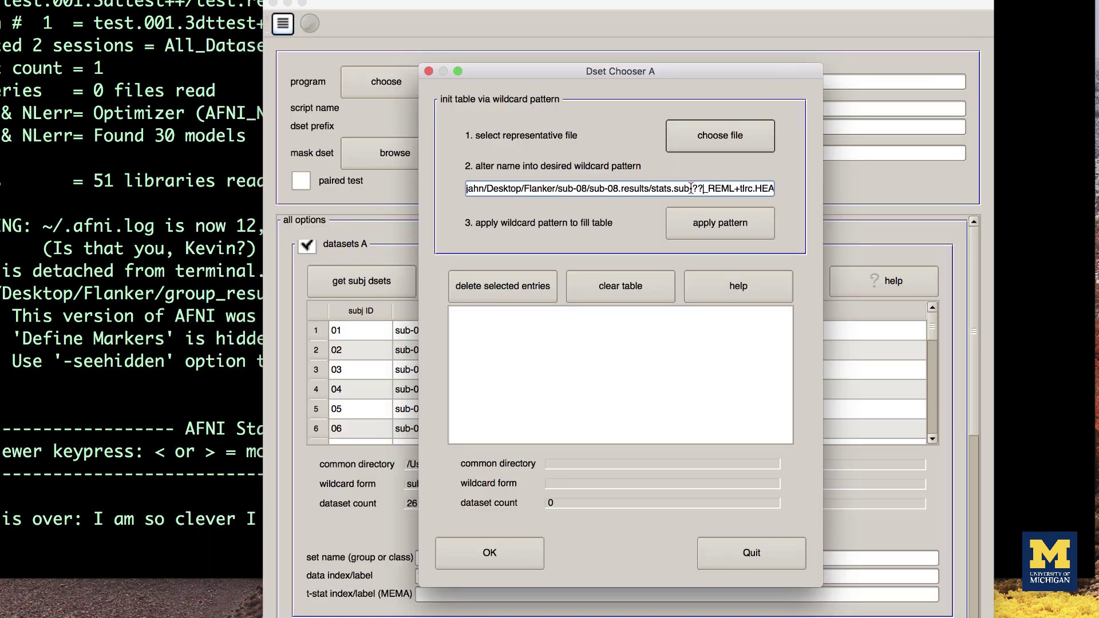
click(619, 189)
key(BackSpace)
key(BackSpace)
text(??)
click(586, 189)
key(BackSpace)
key(BackSpace)
text(??)
click(720, 222)
click(489, 553)
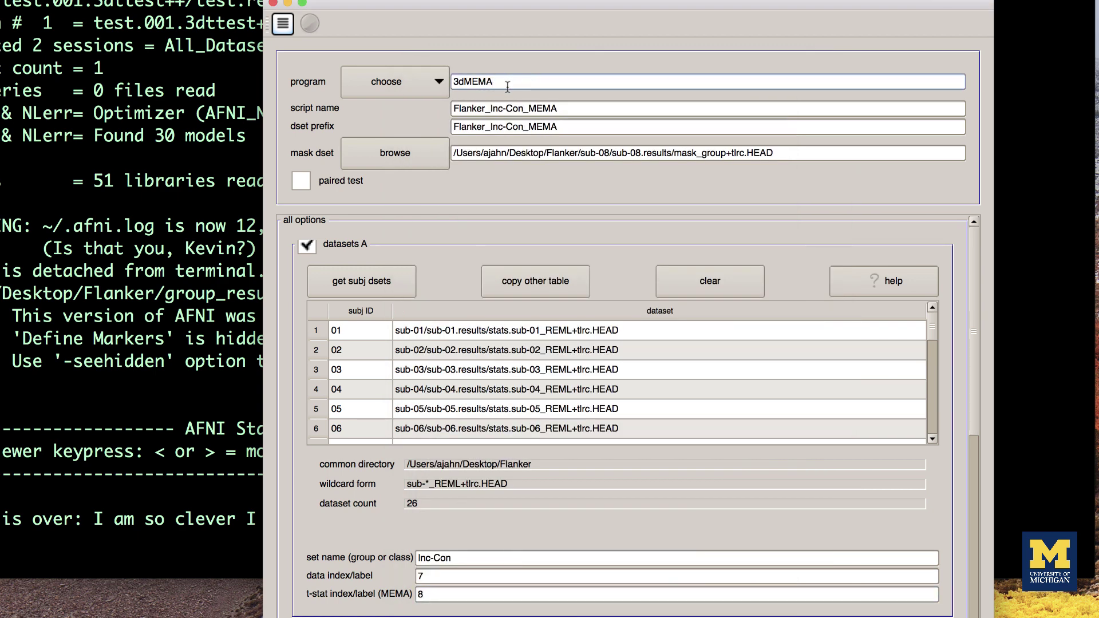
Generate, review and run the 3dMEMA script
click(283, 24)
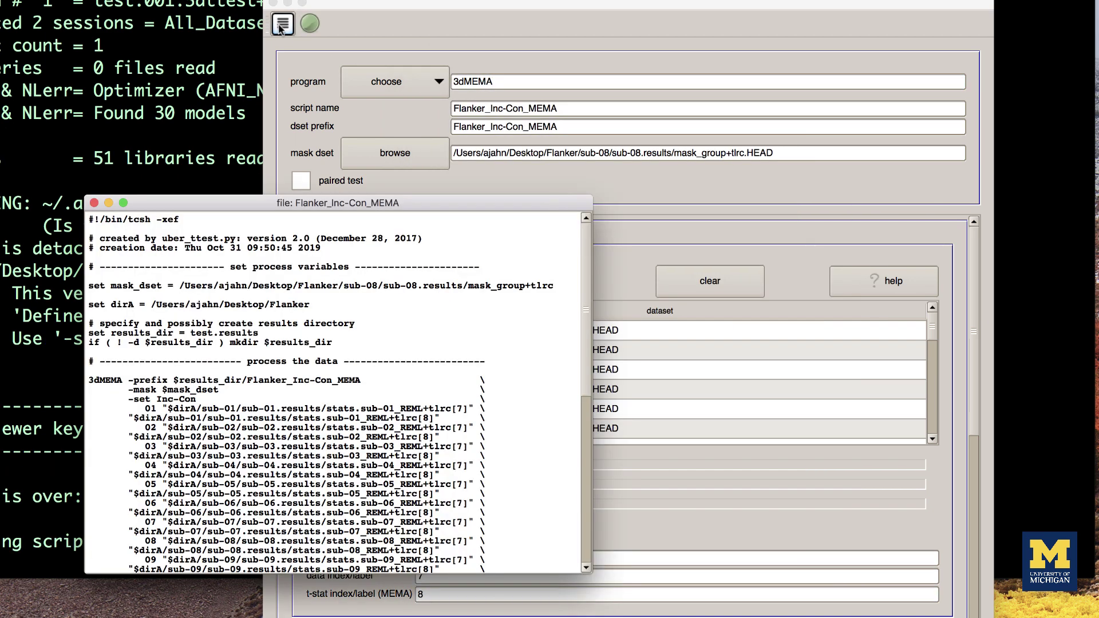
click(94, 203)
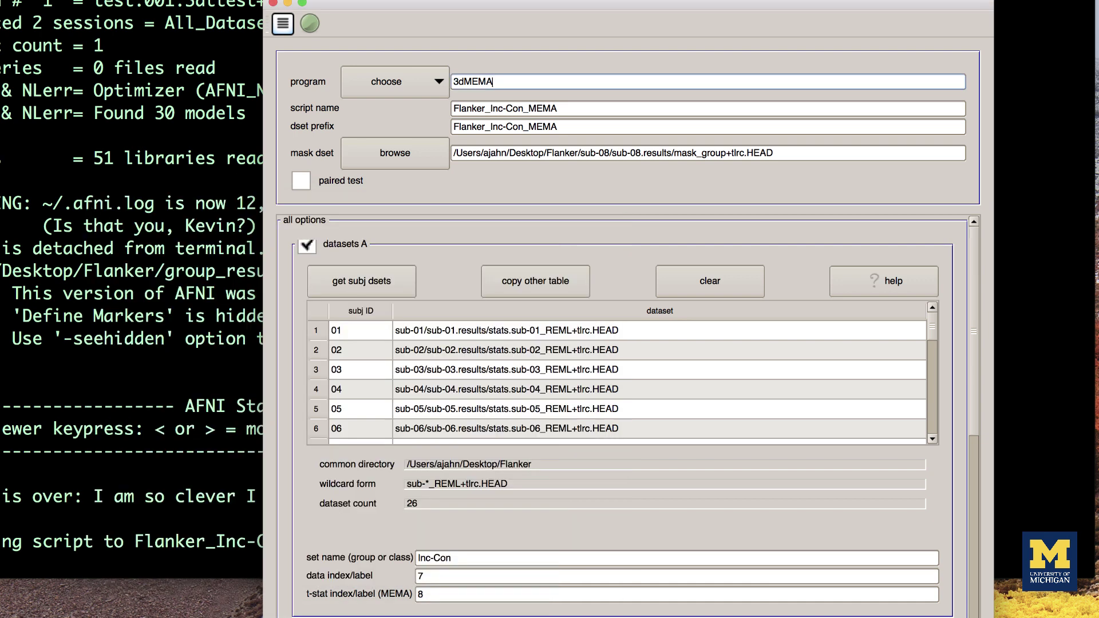
click(315, 25)
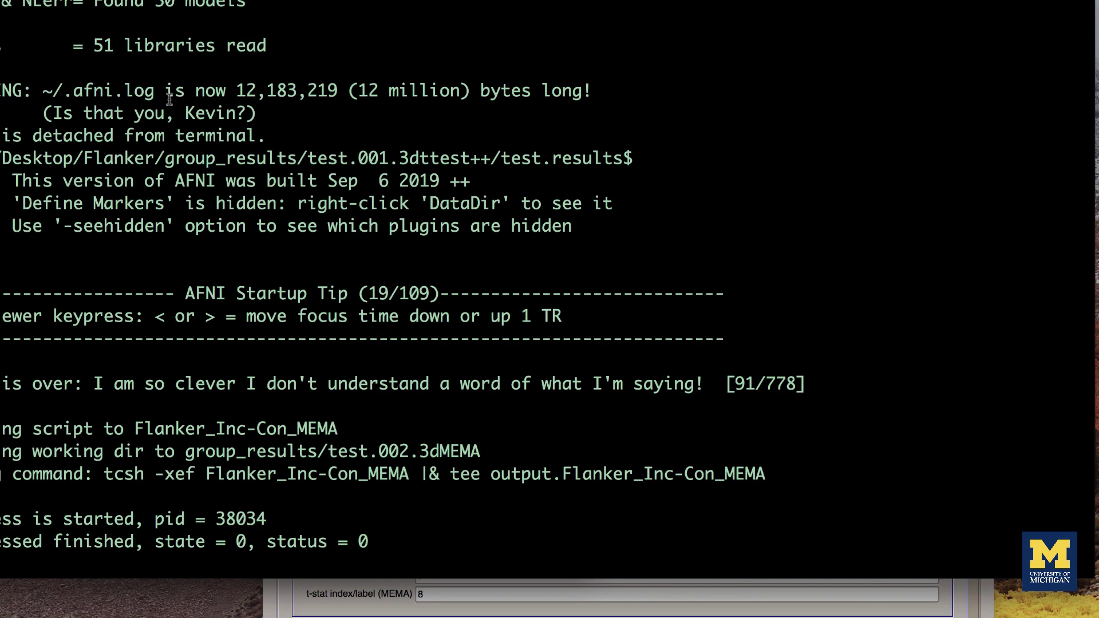
Move into the test.002.3dMEMA/test.results folder in the terminal and launch afni
key(Return)
text(cd ../.)
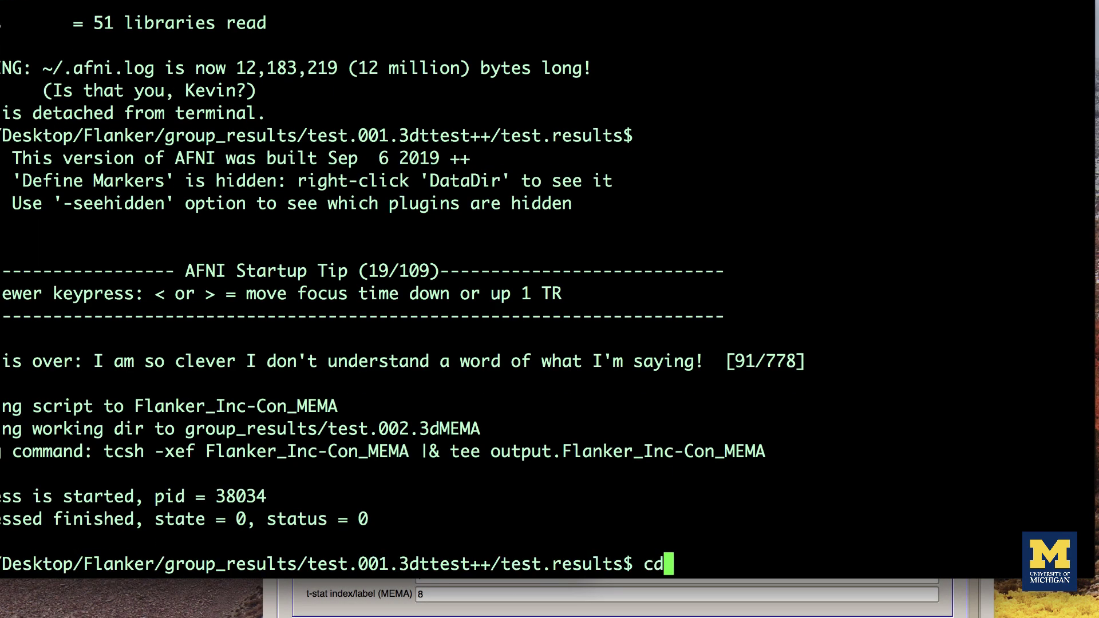
text(.)
key(Return)
text(ls)
key(Return)
text(cd test.002)
key(Tab)
key(Return)
text(ls)
key(Return)
text(cd test.results/)
key(Return)
text(ls)
key(Return)
text(afni)
key(Return)
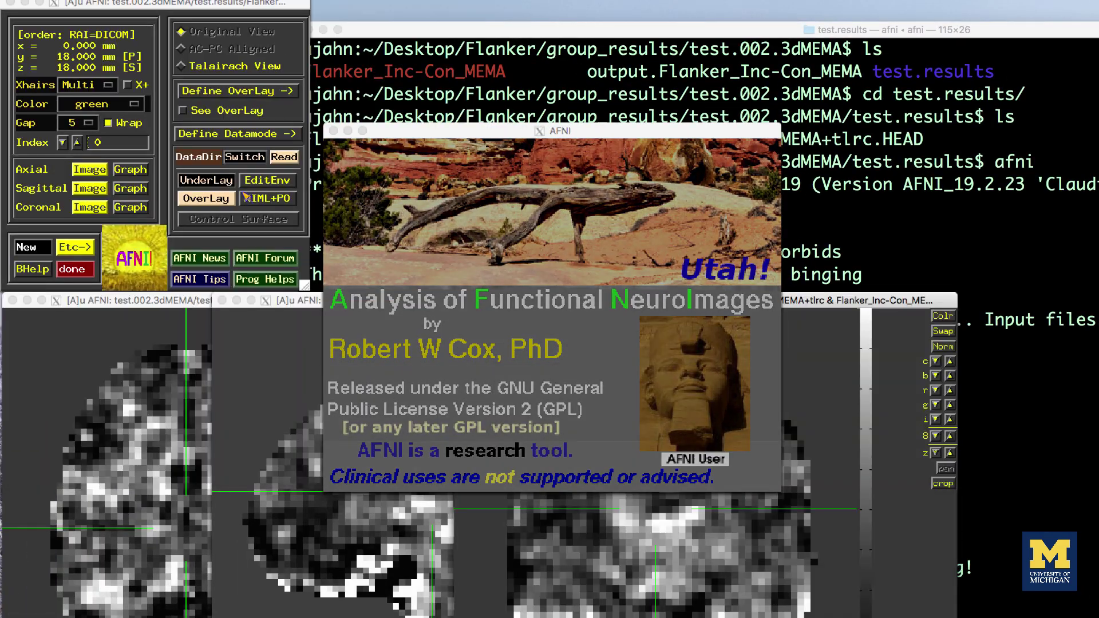
Show Flanker_Inc-Con_MEMA as the overlay on the MNI template underlay
click(212, 185)
double_click(252, 249)
click(206, 198)
click(275, 256)
click(216, 206)
Threshold the overlay on the Inc-Con t-statistic at p = 0.001
click(504, 126)
click(487, 140)
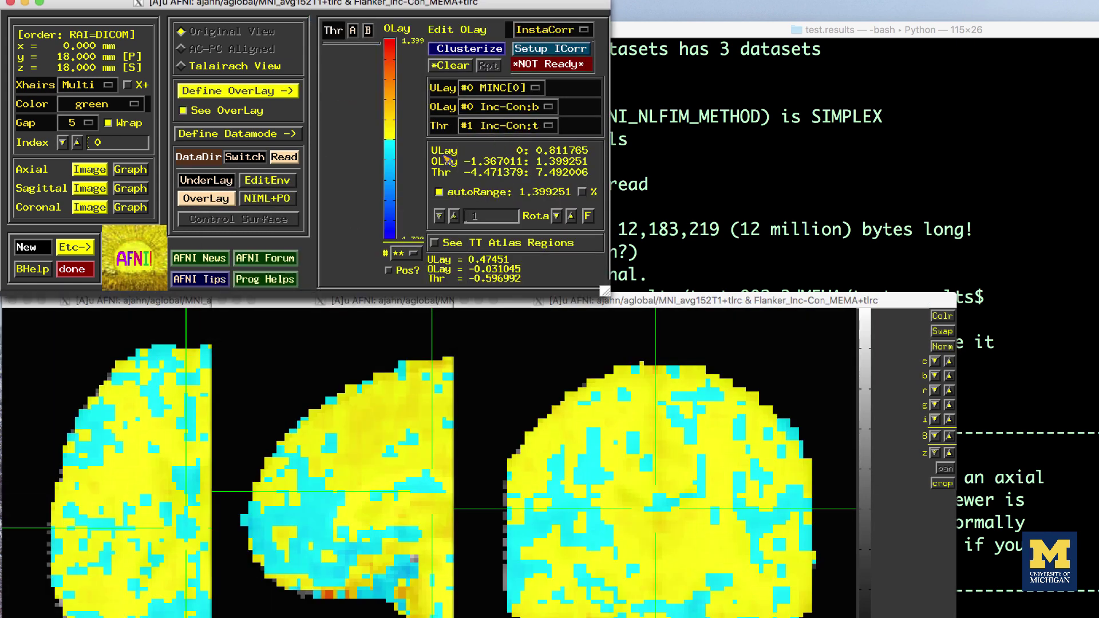
right_click(351, 262)
click(384, 317)
text(0.001)
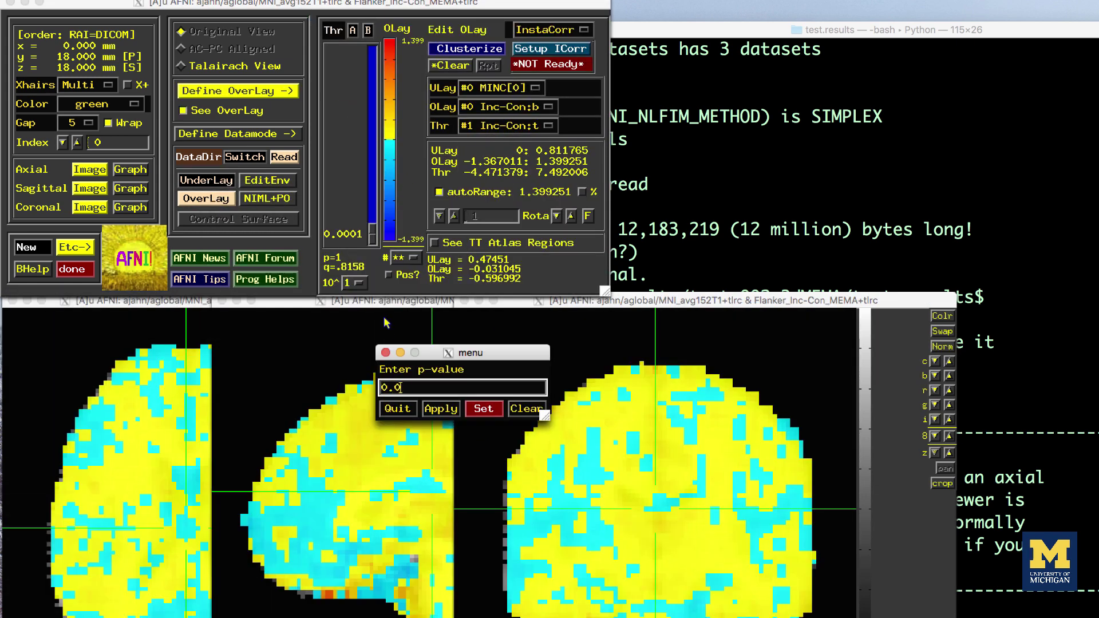
key(Return)
click(385, 353)
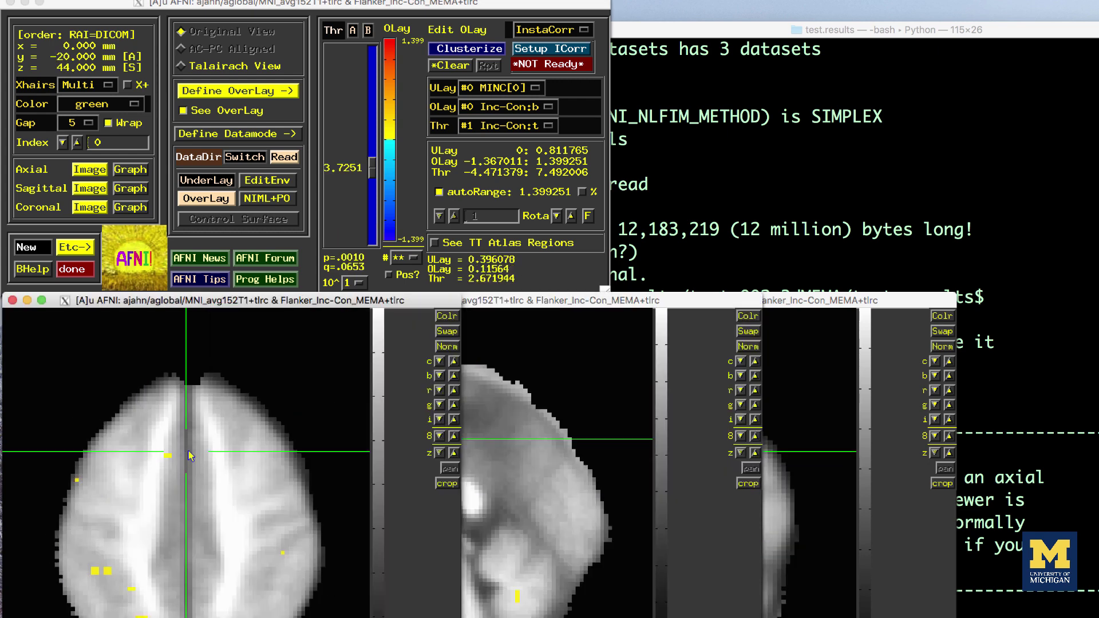
Inspect the surviving clusters and clusterize to keep only clusters of at least 40 voxels
click(497, 425)
click(363, 423)
click(470, 48)
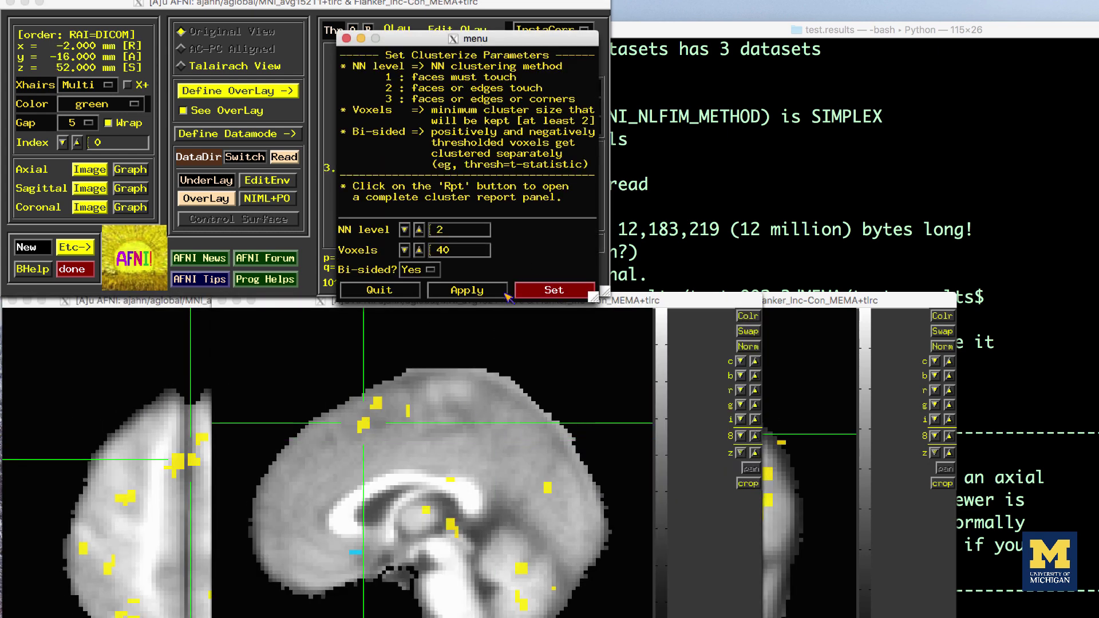
click(466, 290)
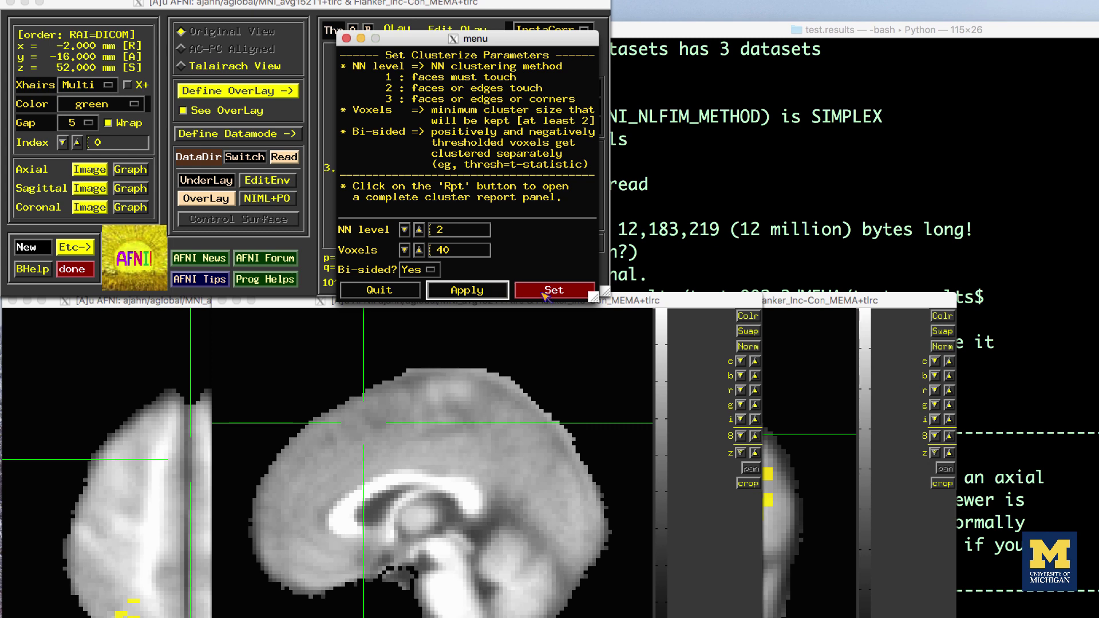